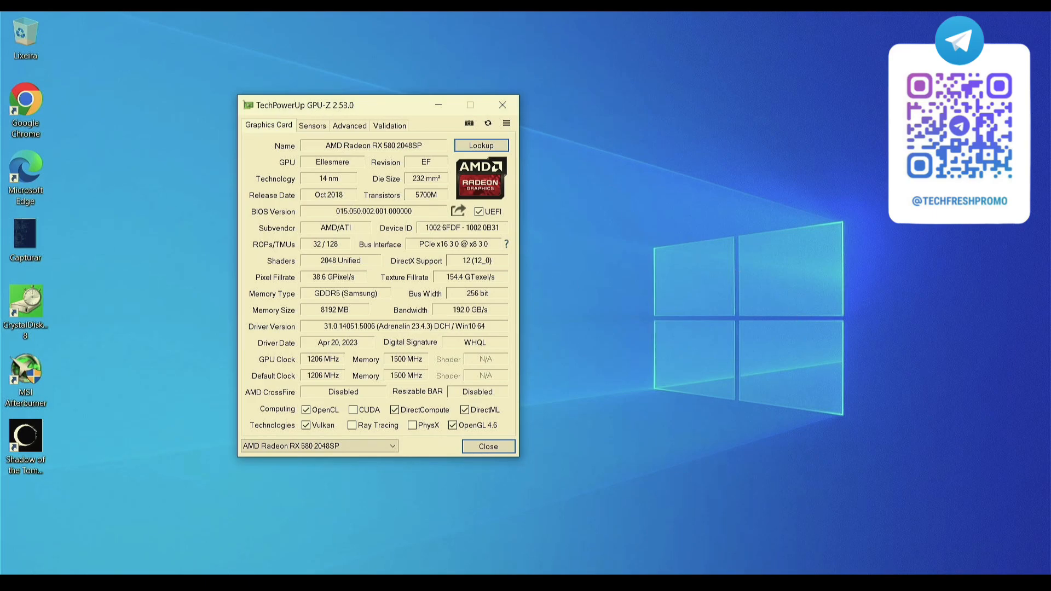
# Review the graphics card's clock and memory details in GPU-Z and look up its online specifications.
pyautogui.moveTo(325, 111); pyautogui.dragTo(341, 115)
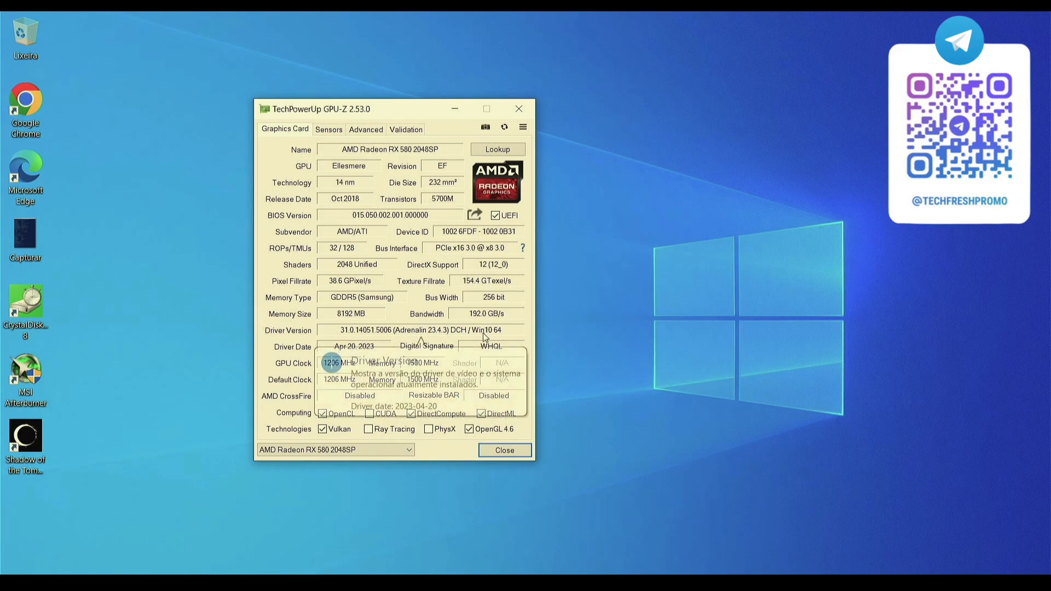
pyautogui.moveTo(489, 304)
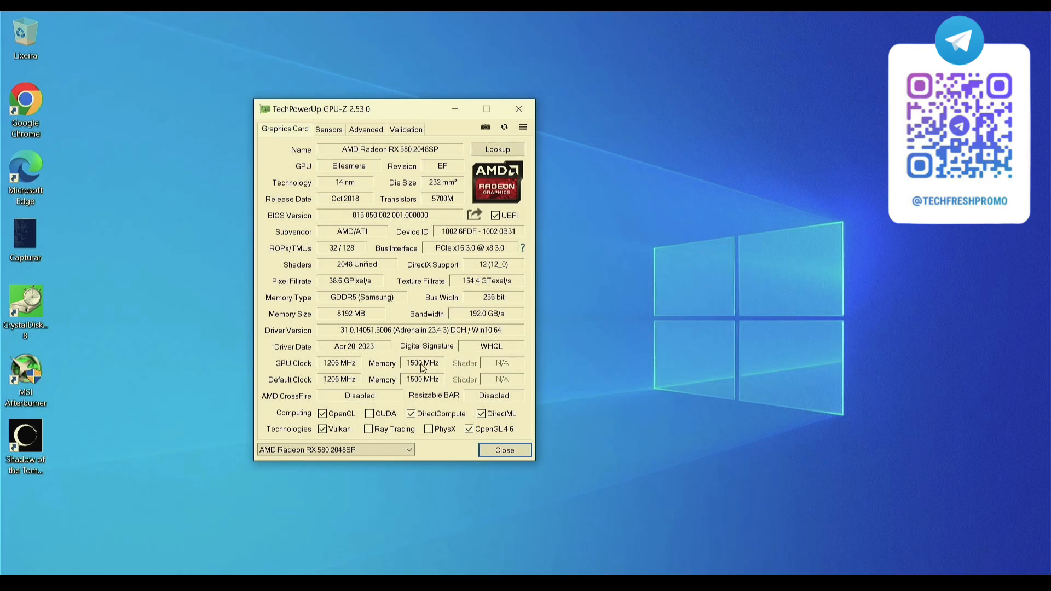
pyautogui.moveTo(372, 368)
pyautogui.click(498, 151)
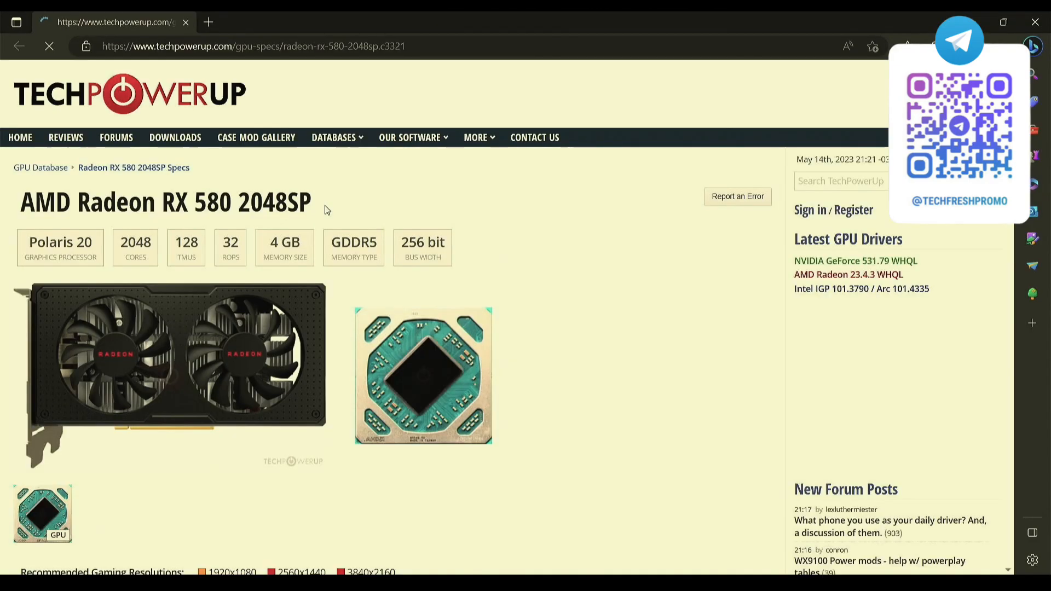
# Examine the Radeon RX 580 2048SP's description, relative performance, memory, render and clock speed specifications.
pyautogui.scroll(-10, 492, 239)
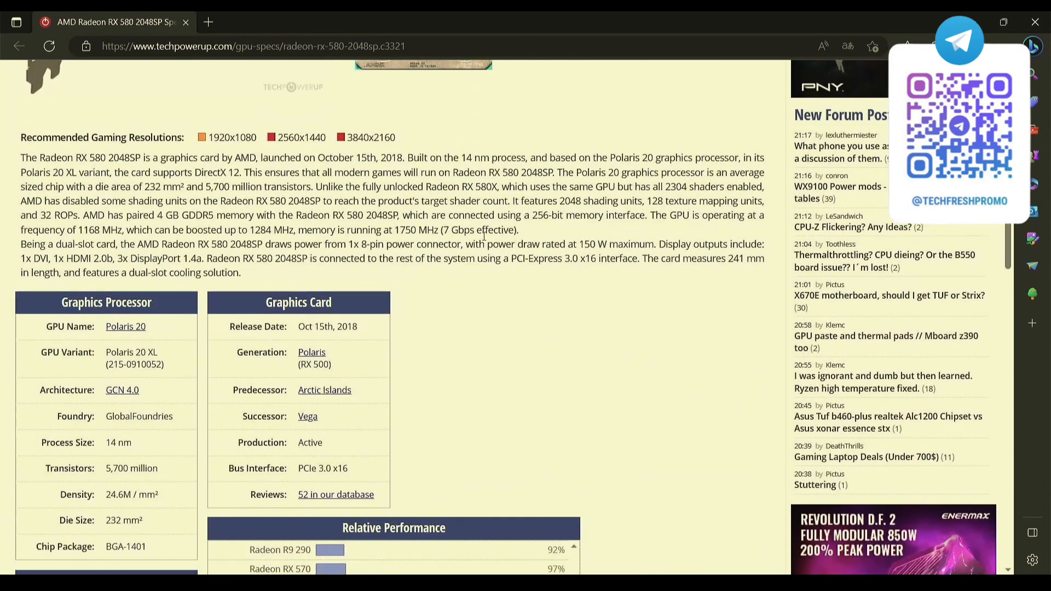
pyautogui.scroll(-3, 446, 268)
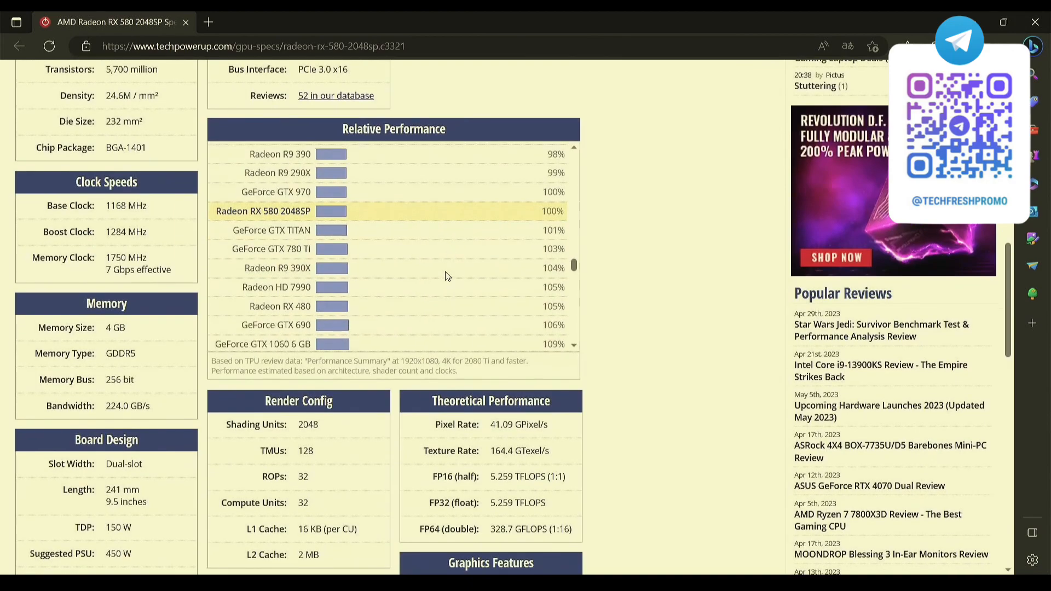
pyautogui.scroll(-3, 466, 359)
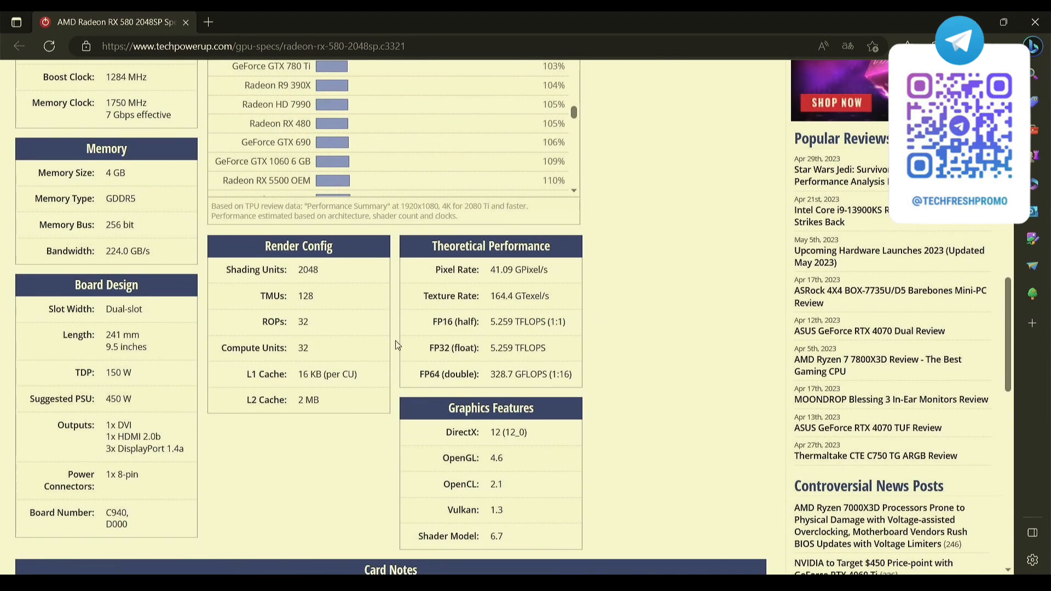
pyautogui.scroll(-3, 576, 306)
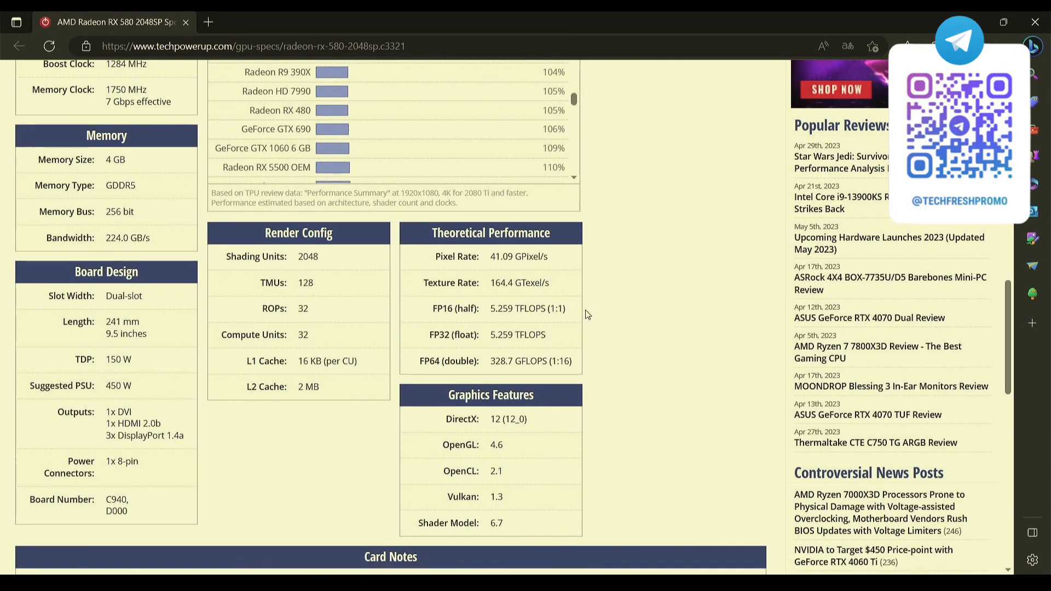
pyautogui.scroll(3, 576, 307)
pyautogui.scroll(2, 214, 308)
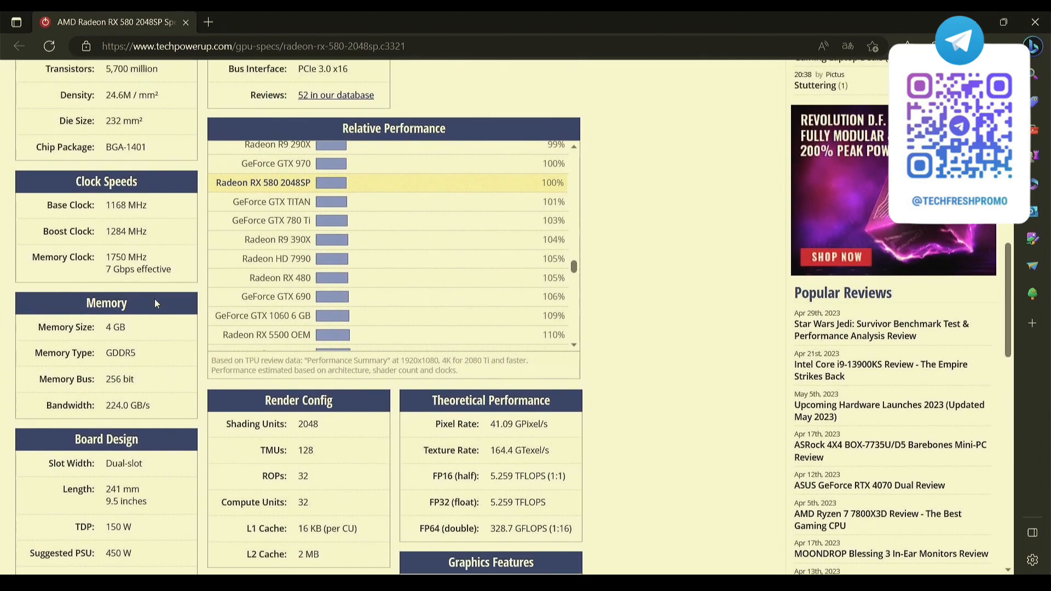
pyautogui.scroll(1, 72, 254)
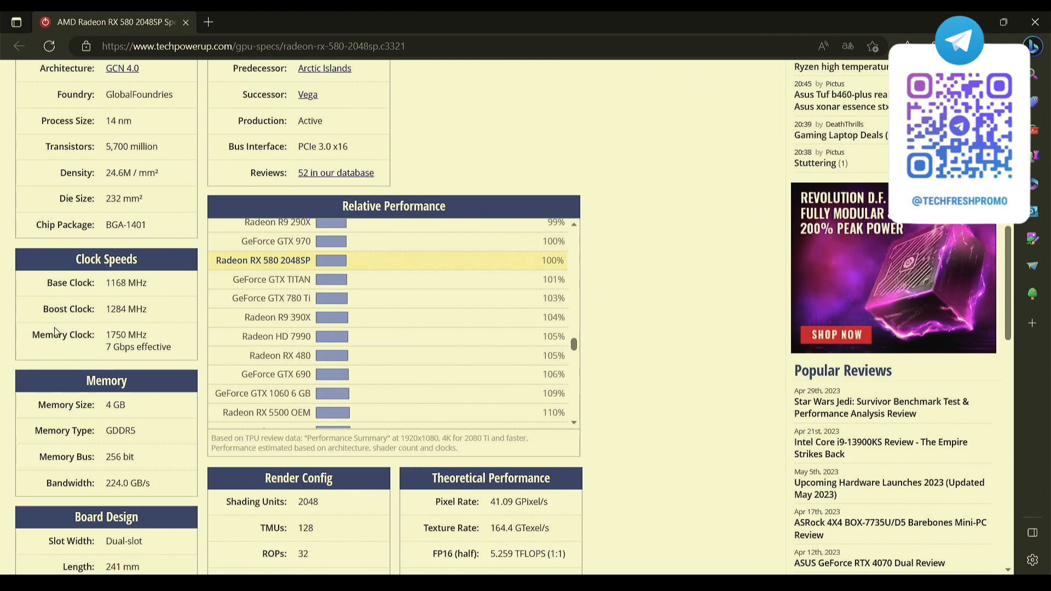
# Highlight the boost clock and memory clock specifications and compare them with the clocks reported in GPU-Z.
pyautogui.moveTo(44, 309); pyautogui.dragTo(146, 311)
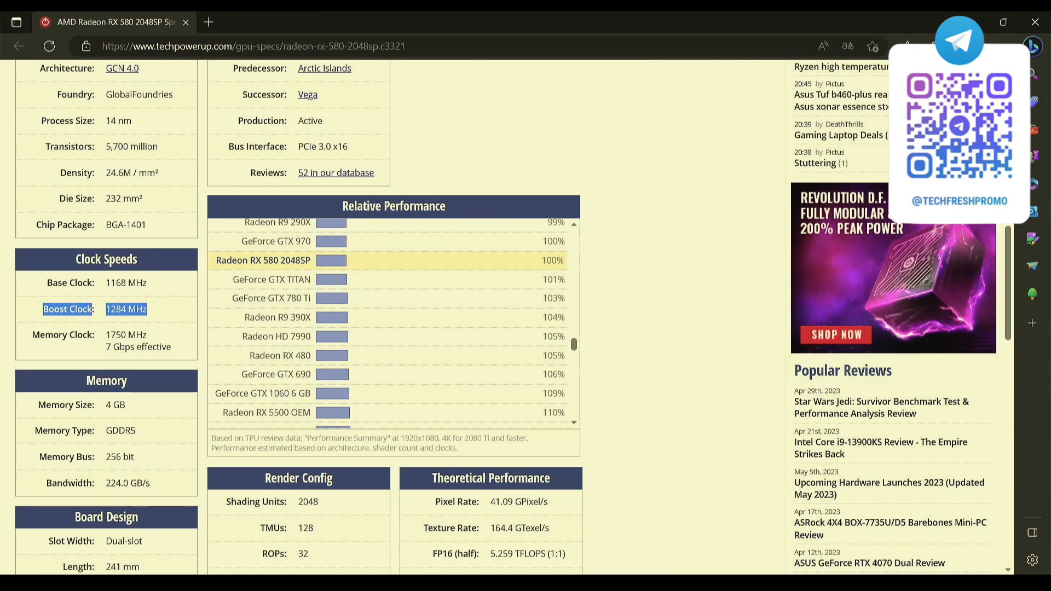
pyautogui.click(378, 582)
pyautogui.click(34, 344)
pyautogui.moveTo(32, 335); pyautogui.dragTo(174, 352)
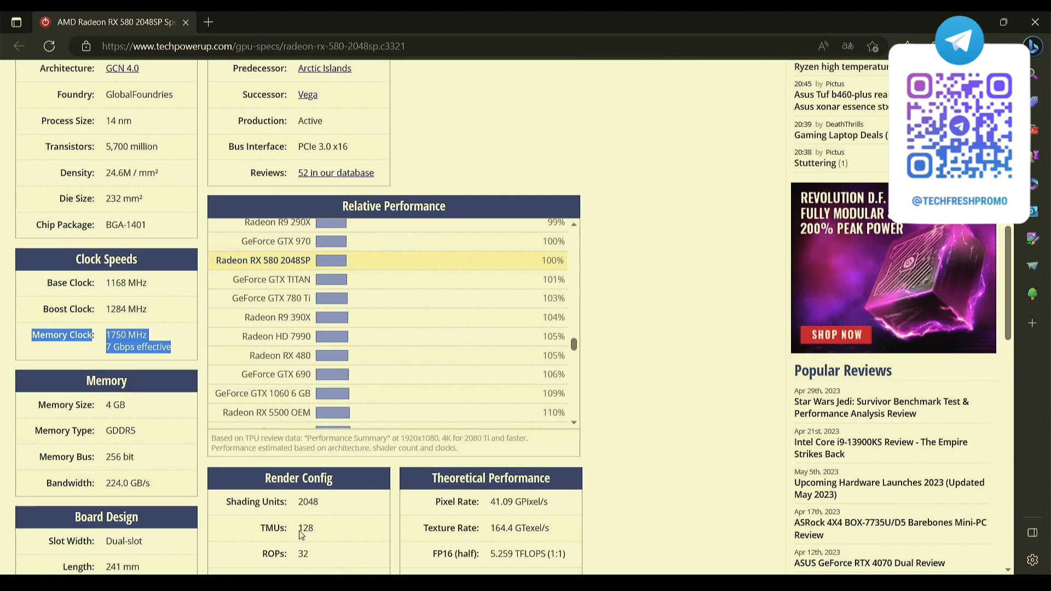
pyautogui.hotkey('alt', 'Tab')
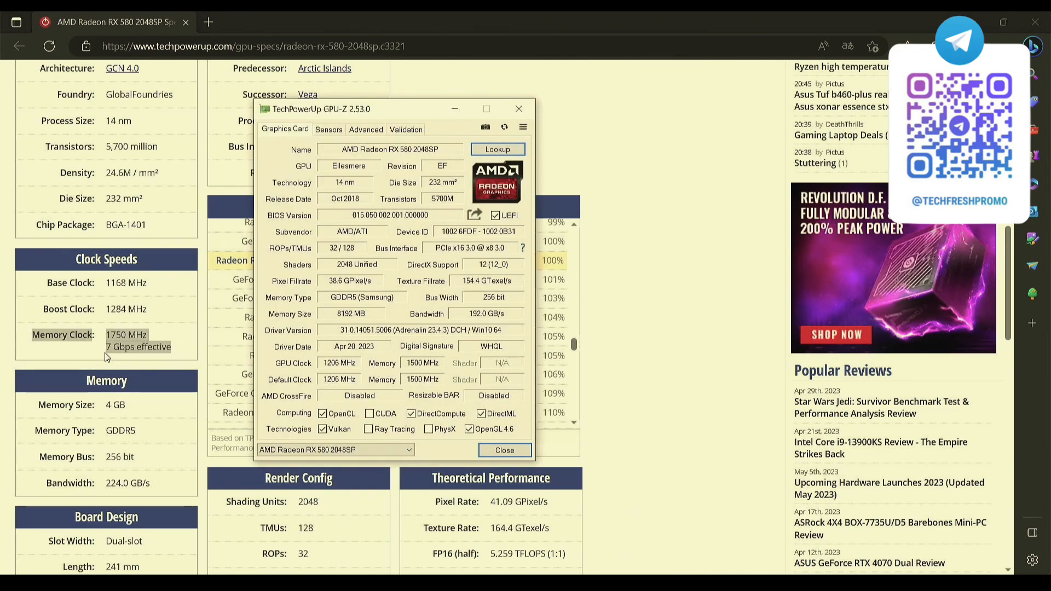
pyautogui.click(84, 349)
# Review the relative performance chart and the card's overview on the specifications page, and minimize the browser.
pyautogui.scroll(20, 394, 317)
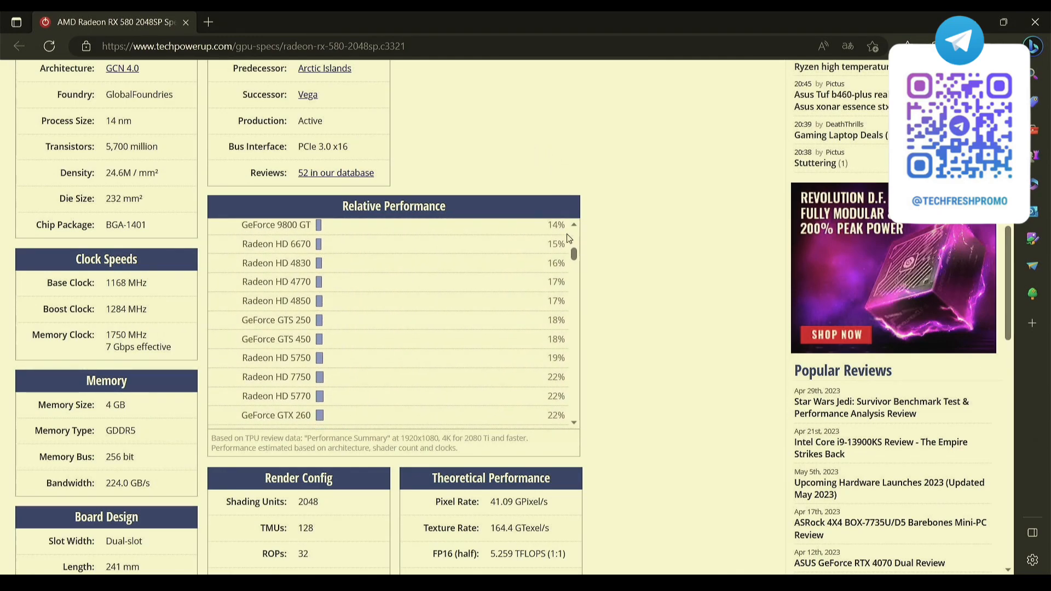
pyautogui.scroll(10, 656, 223)
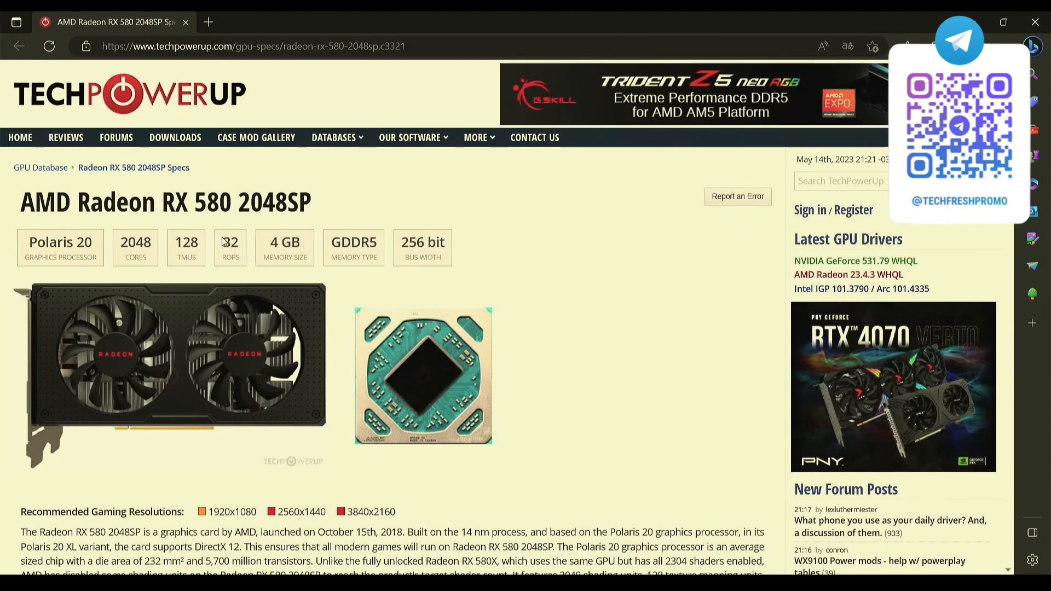
pyautogui.scroll(-3, 373, 206)
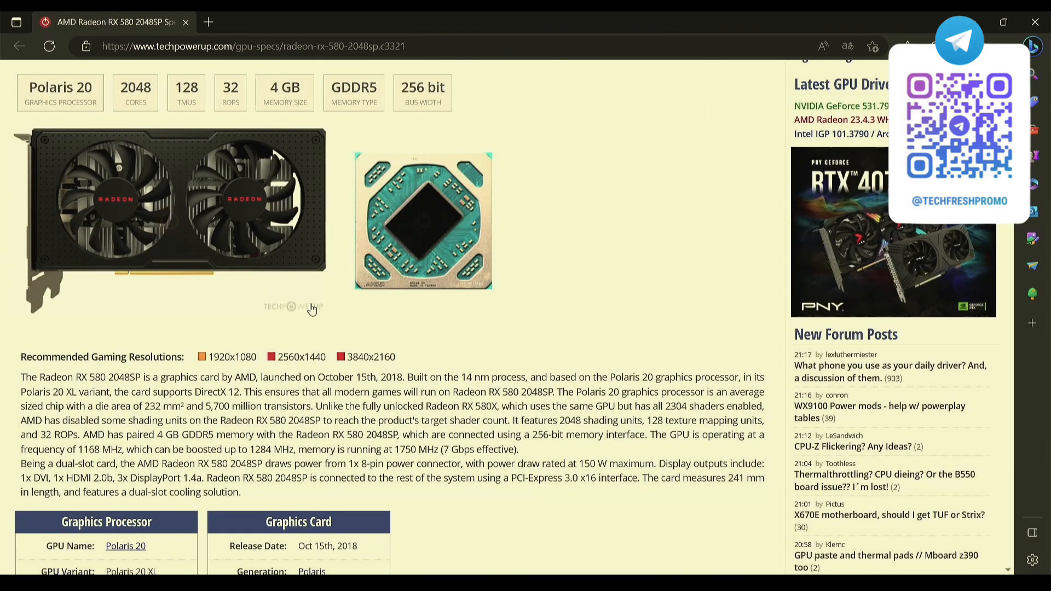
pyautogui.scroll(3, 318, 345)
pyautogui.scroll(-2, 428, 390)
pyautogui.scroll(2, 339, 323)
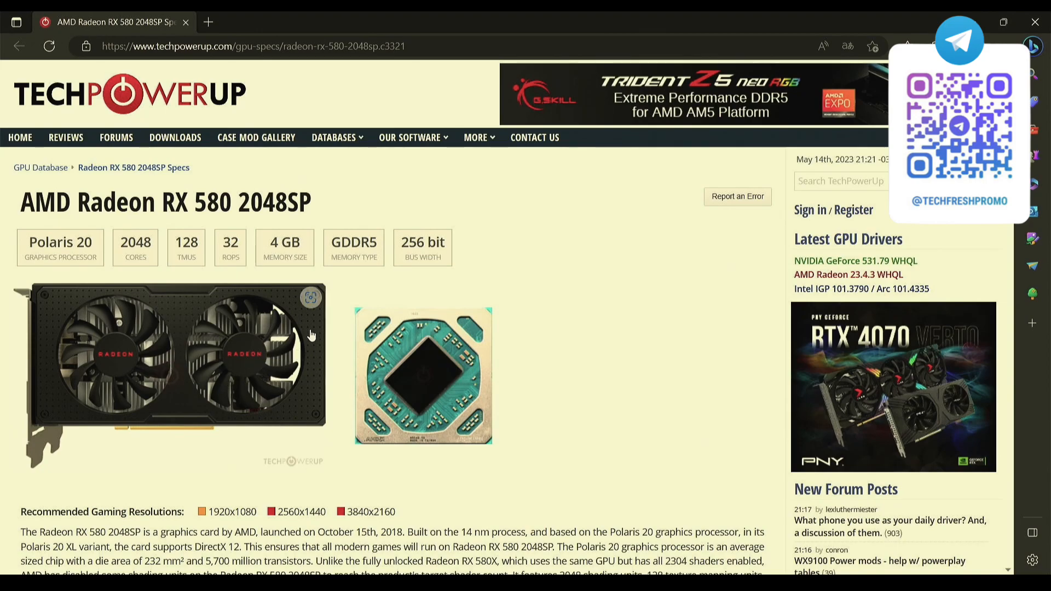
pyautogui.click(971, 22)
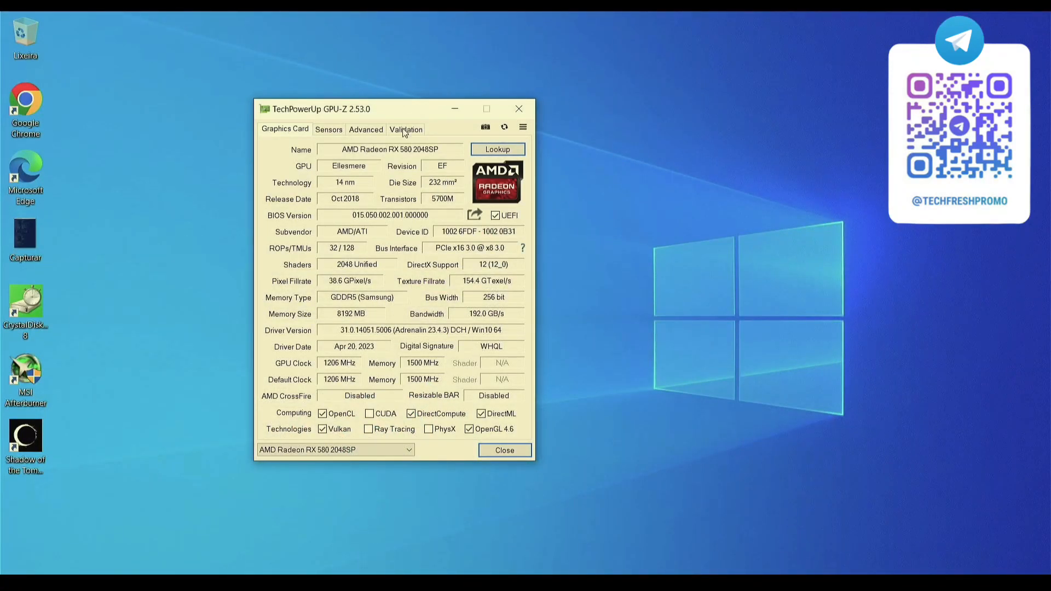
# Show the Capturar3.PNG screenshot beside the GPU-Z window to compare the two graphics cards.
pyautogui.moveTo(392, 111); pyautogui.dragTo(400, 117)
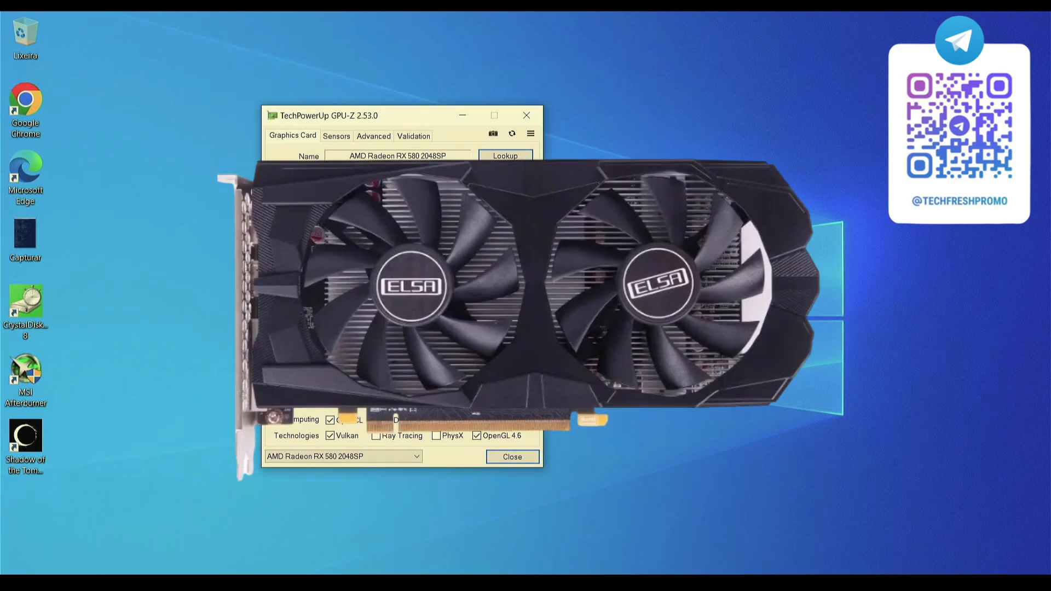
pyautogui.click(383, 583)
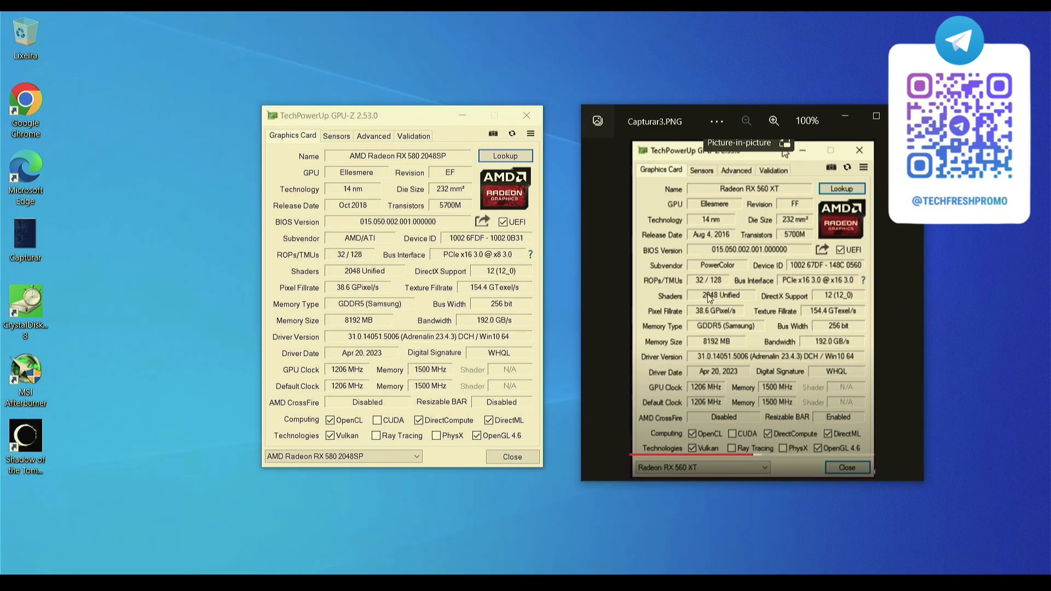
pyautogui.moveTo(744, 120); pyautogui.dragTo(723, 106)
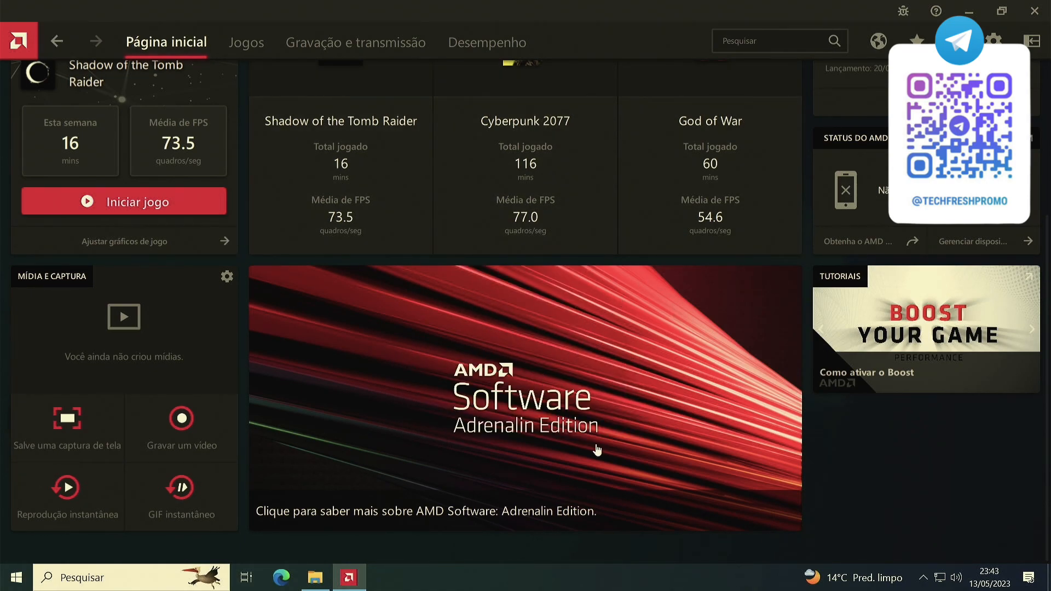
# Go to the GPU tuning settings under performance and select the custom (Personalizado) manual tuning mode.
pyautogui.click(503, 44)
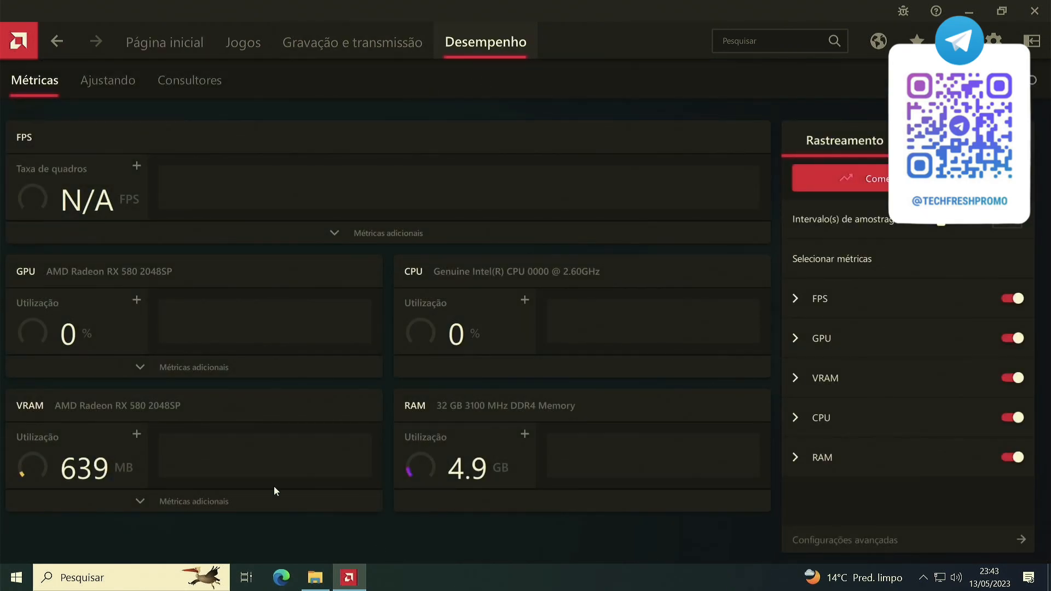
pyautogui.click(132, 83)
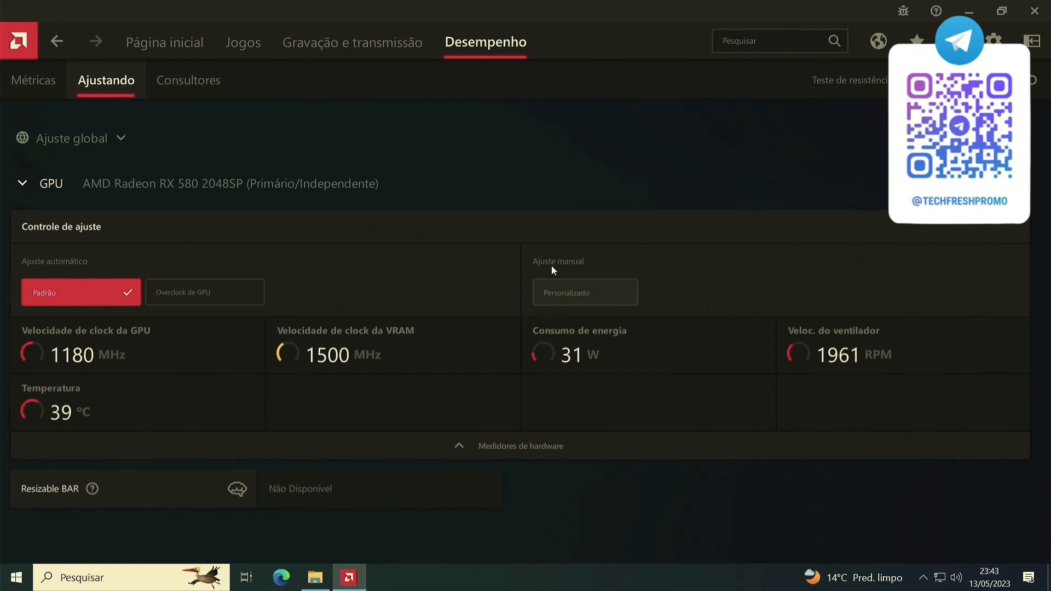
pyautogui.click(595, 290)
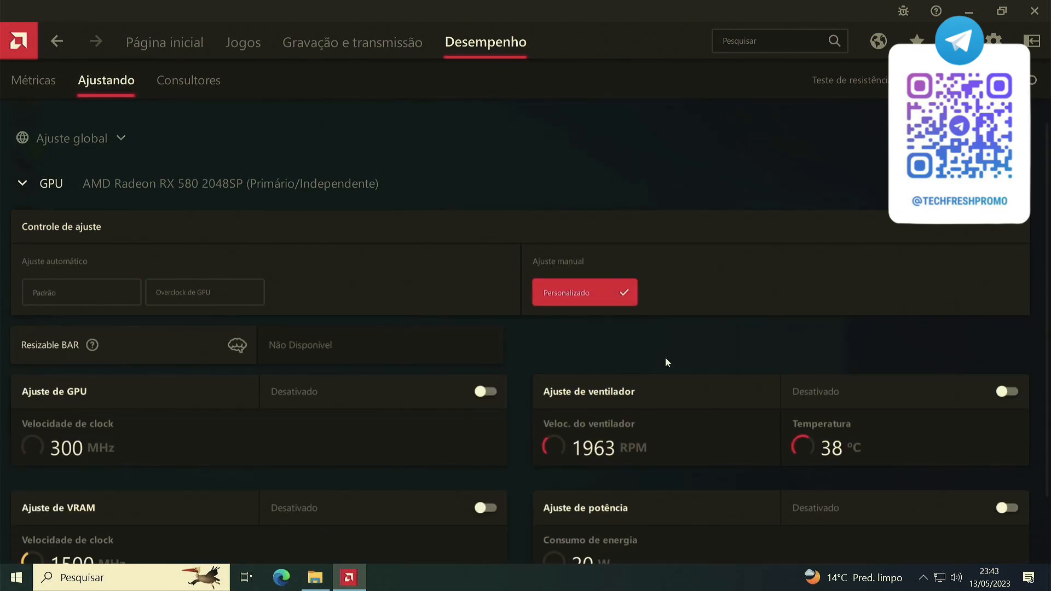
pyautogui.scroll(-3, 645, 356)
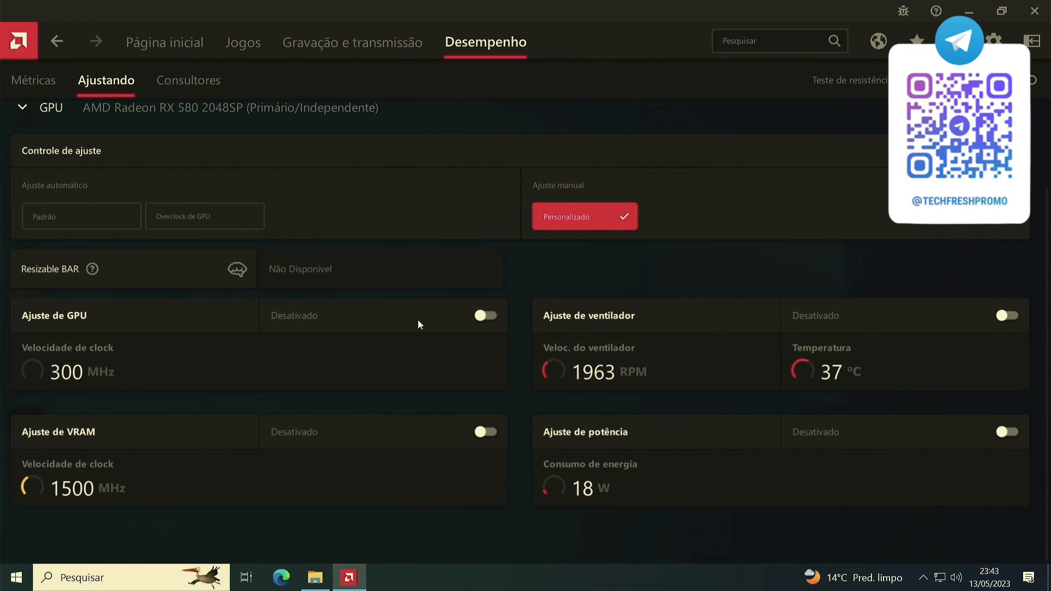
# Enable GPU tuning with advanced control and switch the voltage (Tensão) to manual.
pyautogui.click(487, 316)
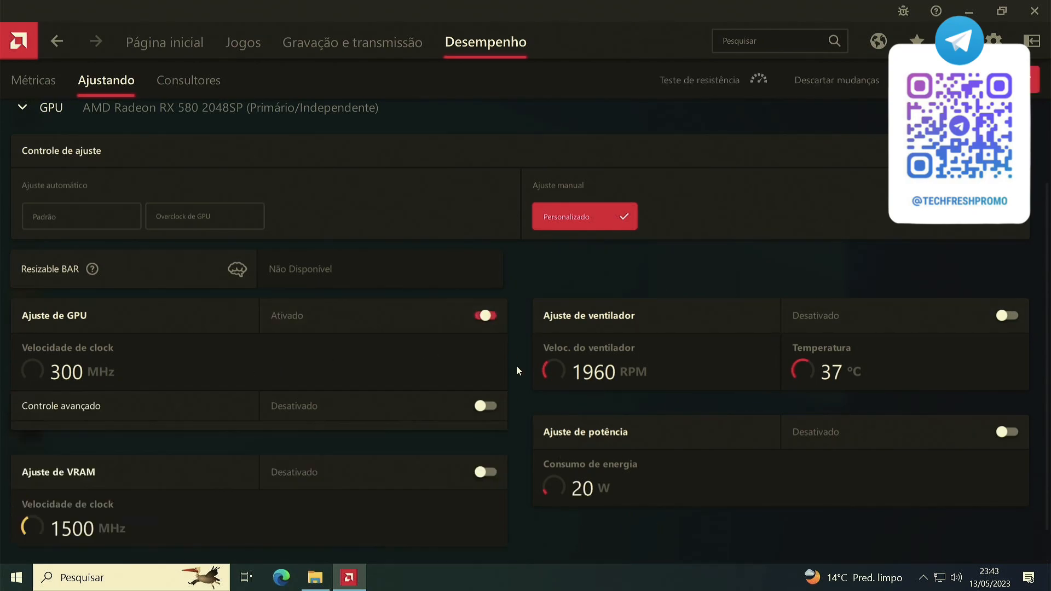
pyautogui.click(485, 406)
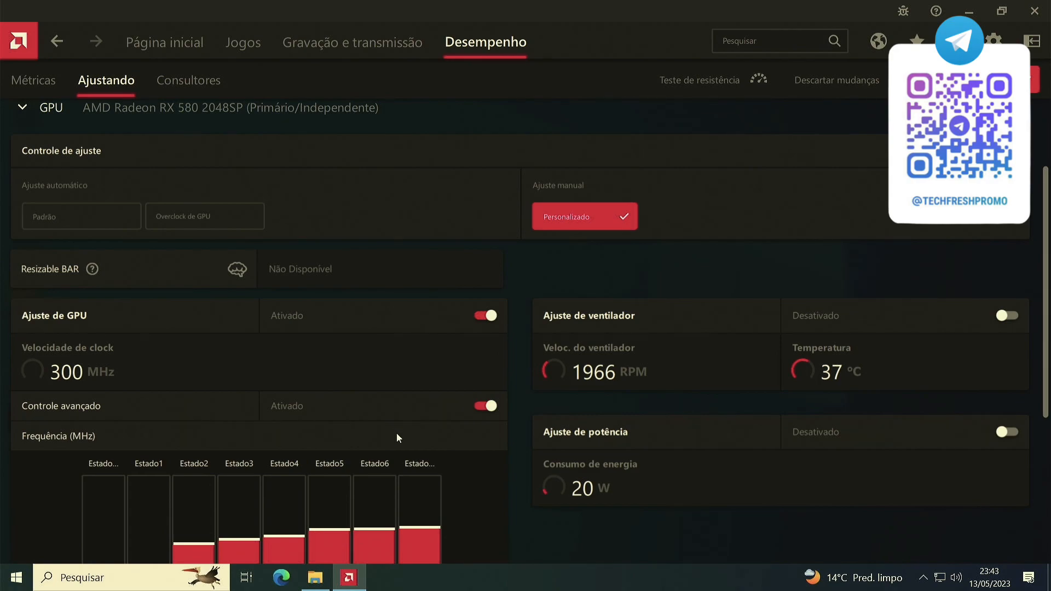
pyautogui.scroll(-3, 396, 433)
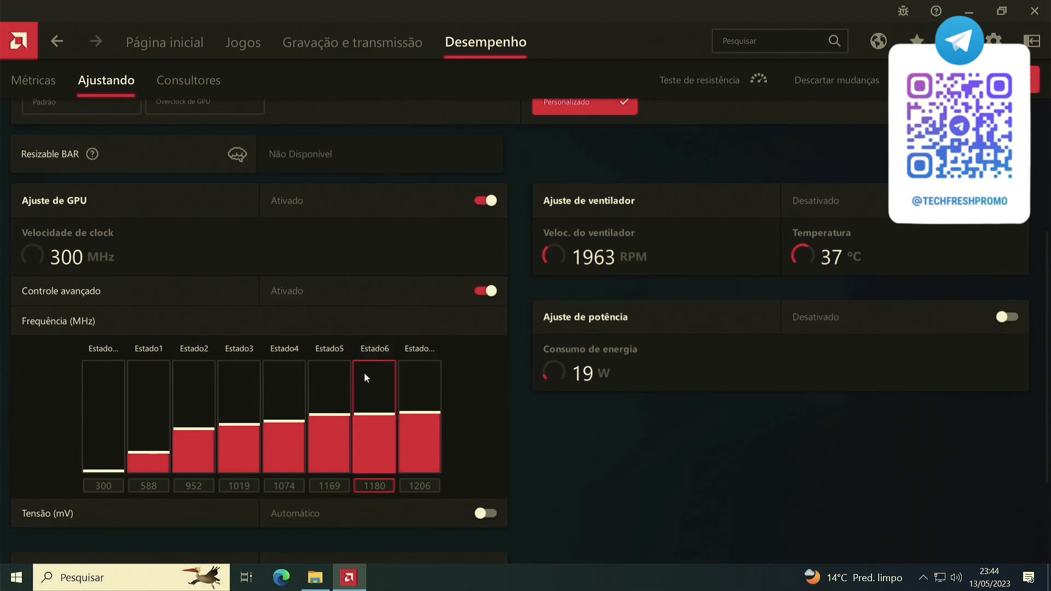
pyautogui.scroll(-2, 363, 373)
pyautogui.click(486, 446)
pyautogui.scroll(-4, 511, 375)
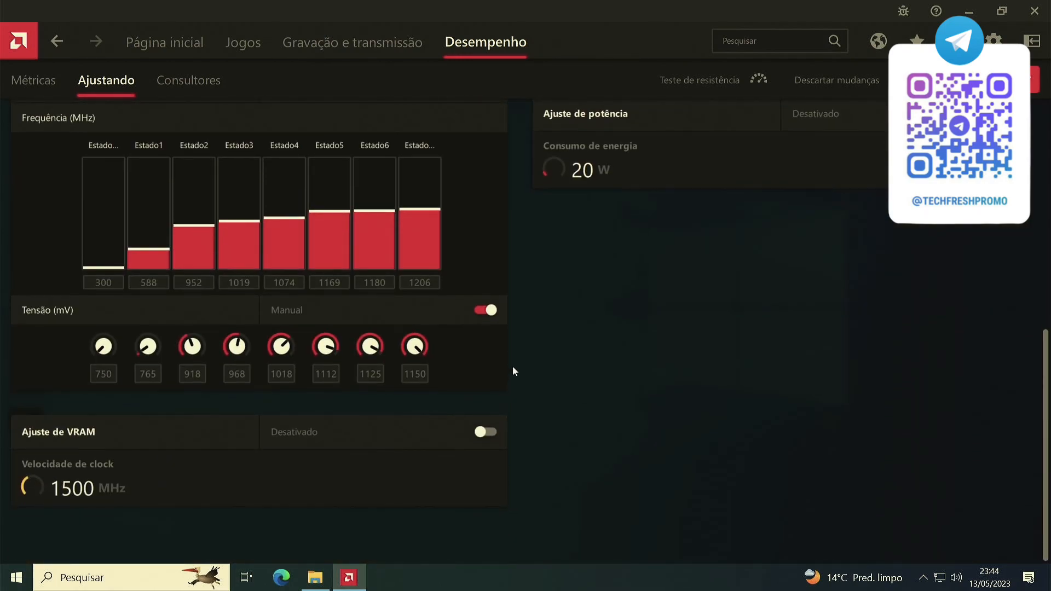
# Try frequencies of 1244 MHz and 1284 MHz for the last GPU state, after Estado6.
pyautogui.scroll(3, 510, 368)
pyautogui.scroll(3, 497, 360)
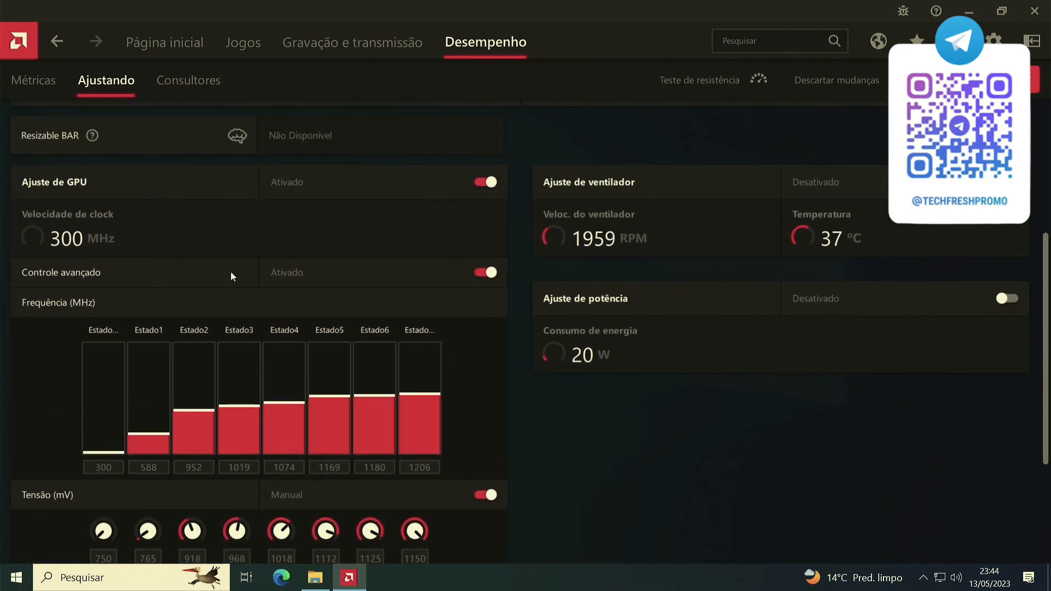
pyautogui.scroll(-1, 385, 353)
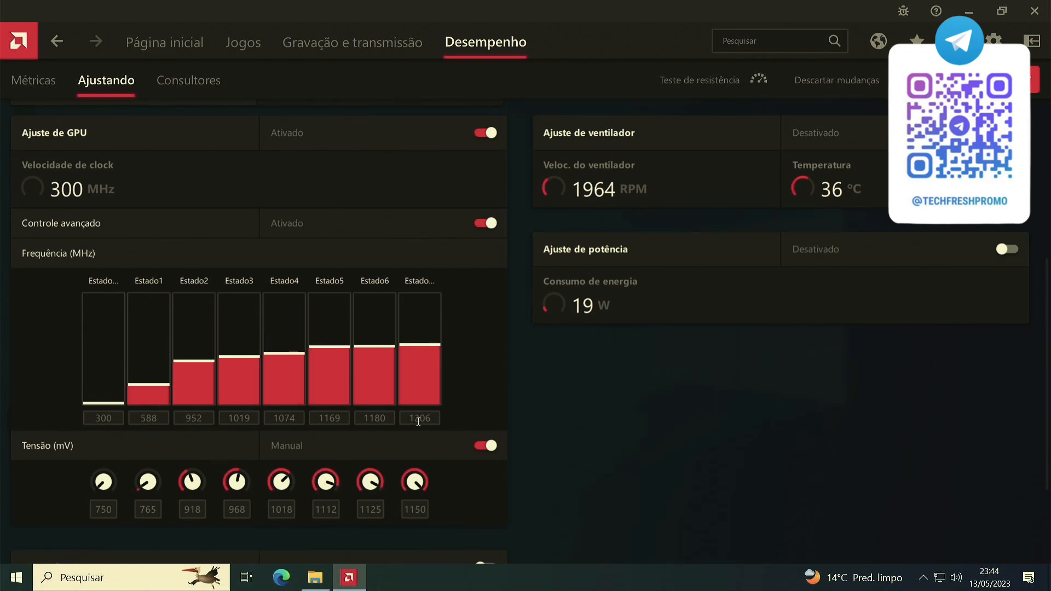
pyautogui.doubleClick(418, 419)
pyautogui.write('1244')
pyautogui.press('Return')
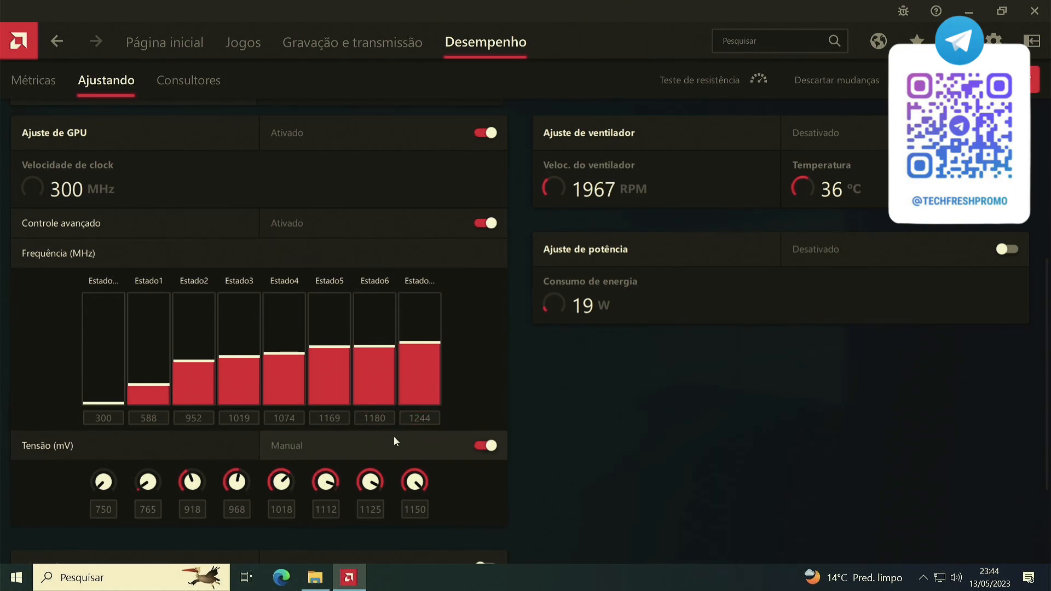
pyautogui.doubleClick(420, 418)
pyautogui.write('1284')
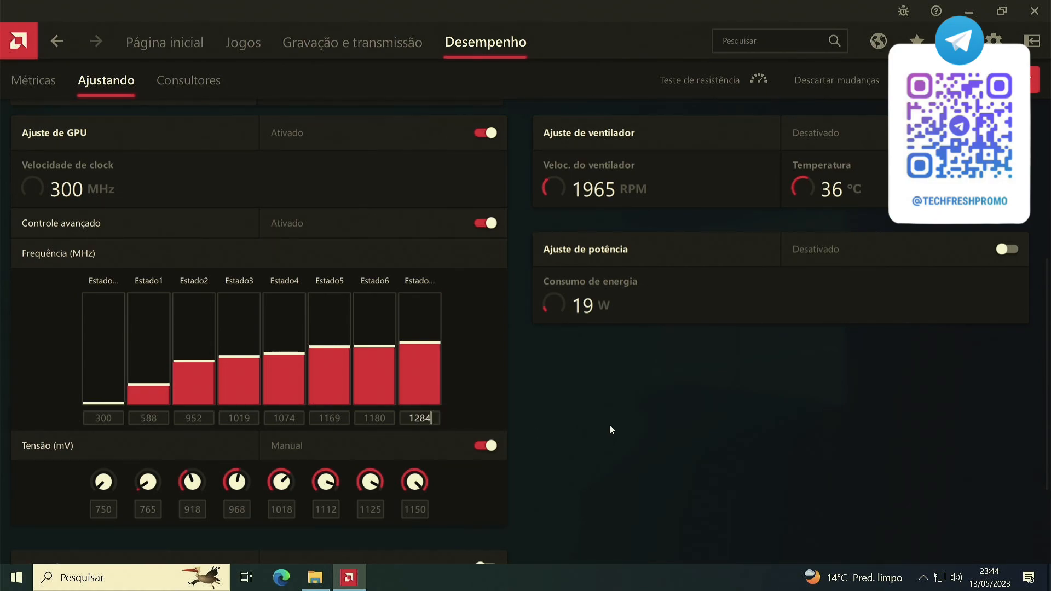
pyautogui.press('Return')
# Set the frequency of the last GPU state, after Estado6, to 1300 MHz.
pyautogui.doubleClick(424, 424)
pyautogui.press('BackSpace')
pyautogui.write('1300')
pyautogui.press('Return')
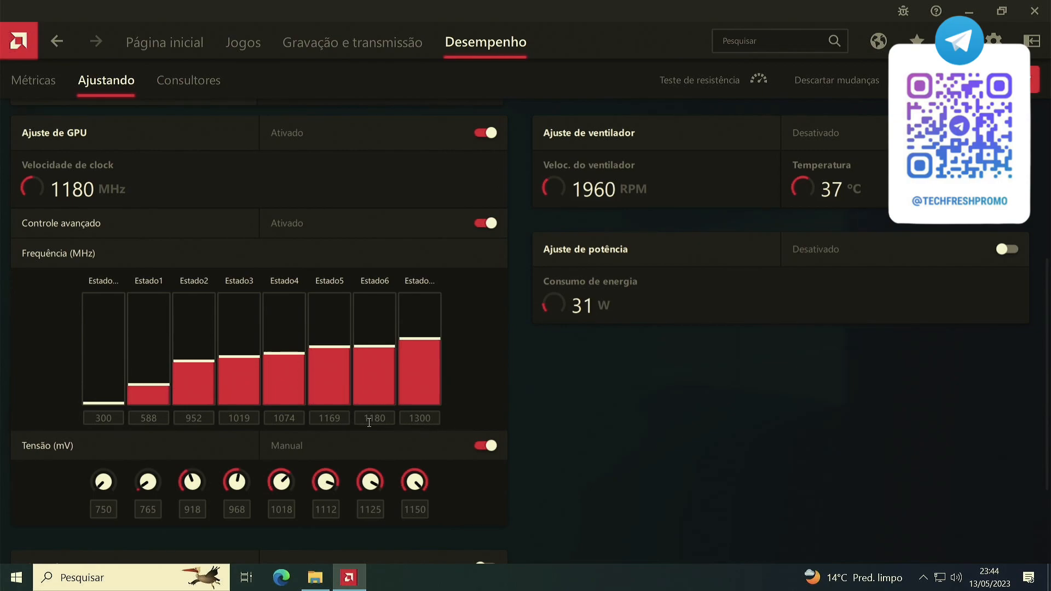
# Set the Estado6 GPU frequency to 1206 MHz.
pyautogui.doubleClick(374, 422)
pyautogui.write('1206')
pyautogui.press('Return')
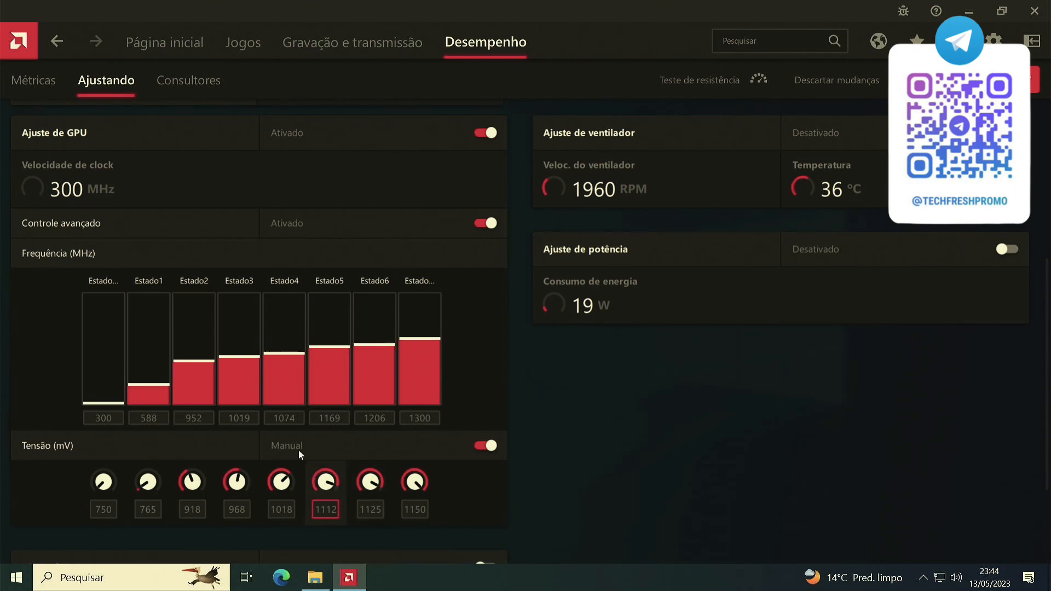
pyautogui.scroll(-3, 396, 333)
pyautogui.scroll(8, 402, 352)
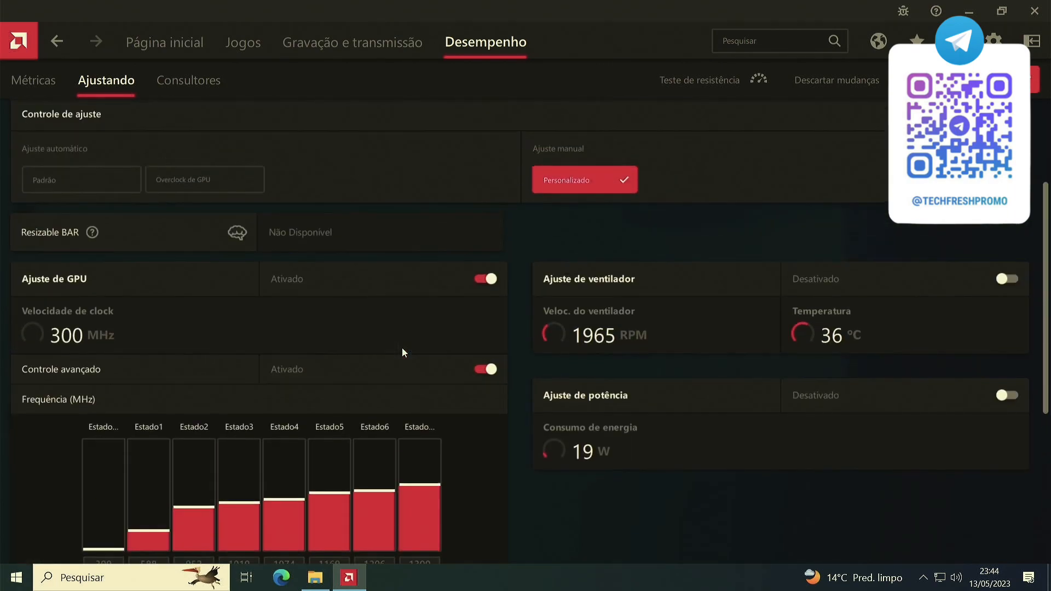
# Set the voltage of the last GPU state, after Estado6, to 1000 mV.
pyautogui.scroll(-10, 401, 352)
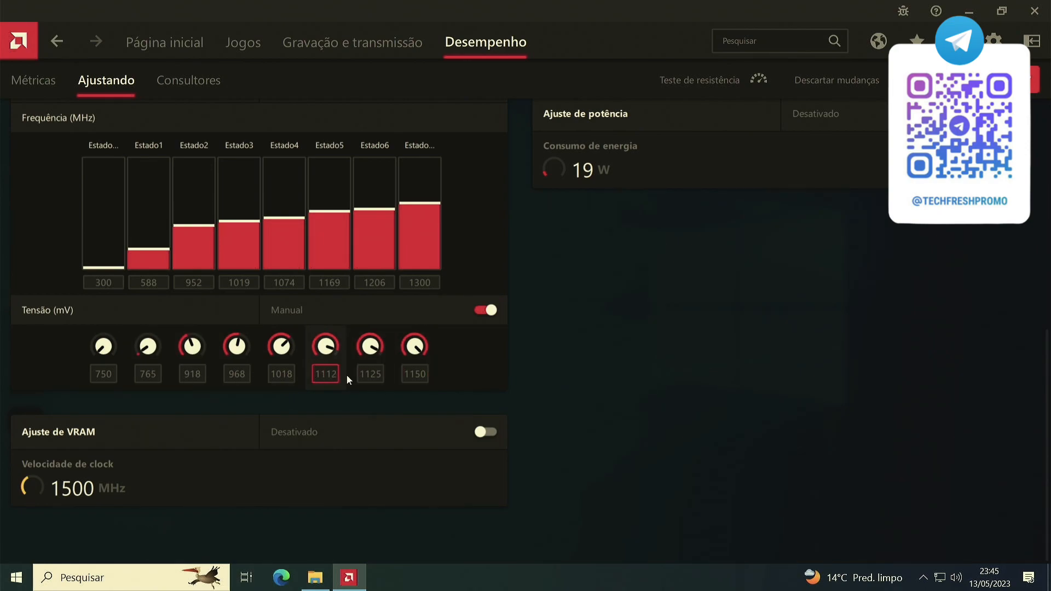
pyautogui.doubleClick(421, 374)
pyautogui.write('1125')
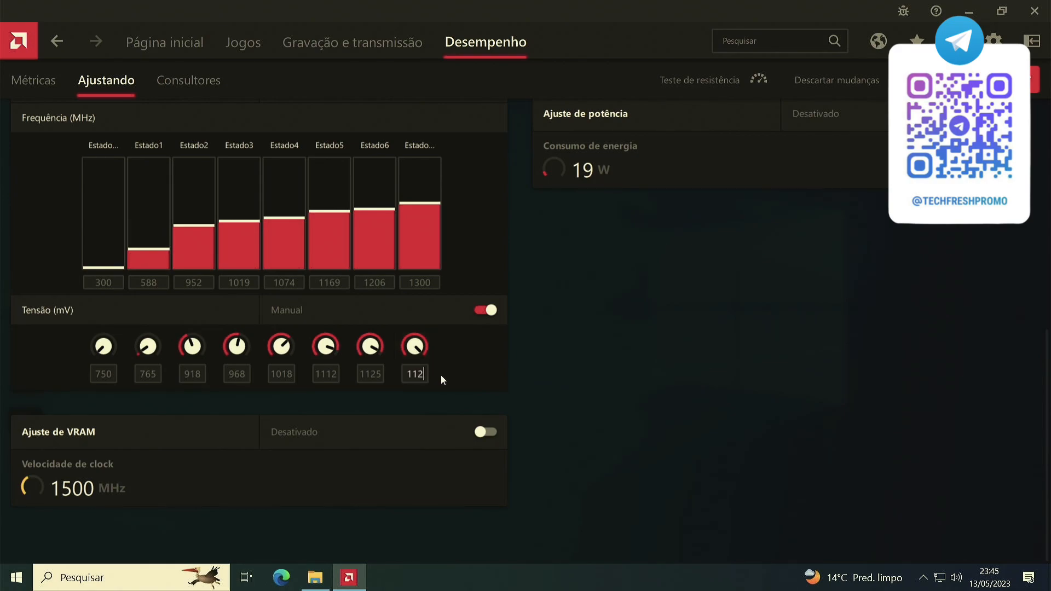
pyautogui.doubleClick(416, 374)
pyautogui.write('1000')
pyautogui.press('Return')
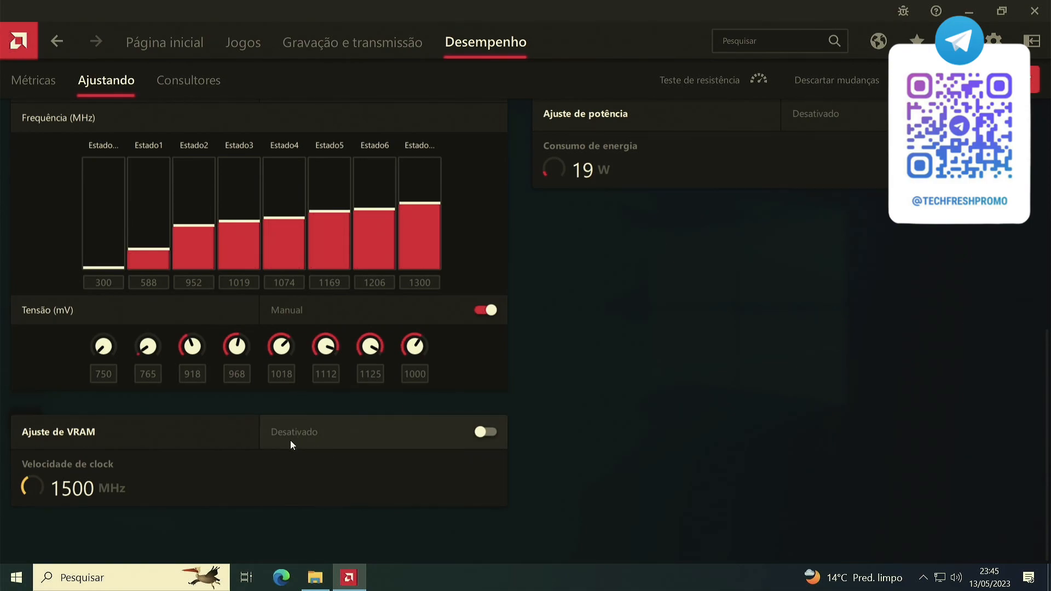
# Enable VRAM tuning (Ajuste de VRAM) with advanced control and switch its voltage to manual.
pyautogui.click(486, 432)
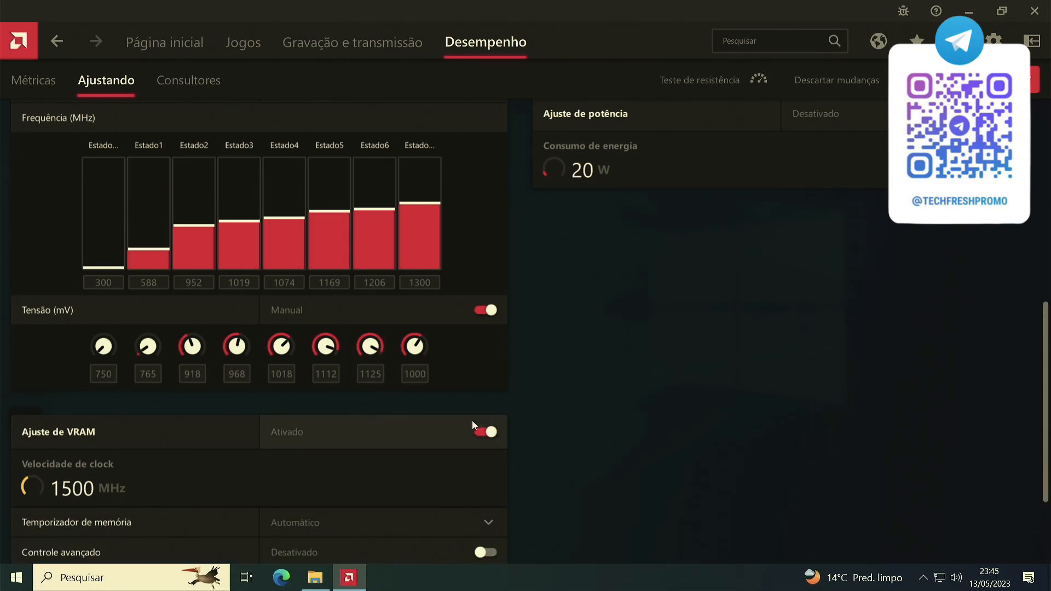
pyautogui.scroll(-1, 462, 432)
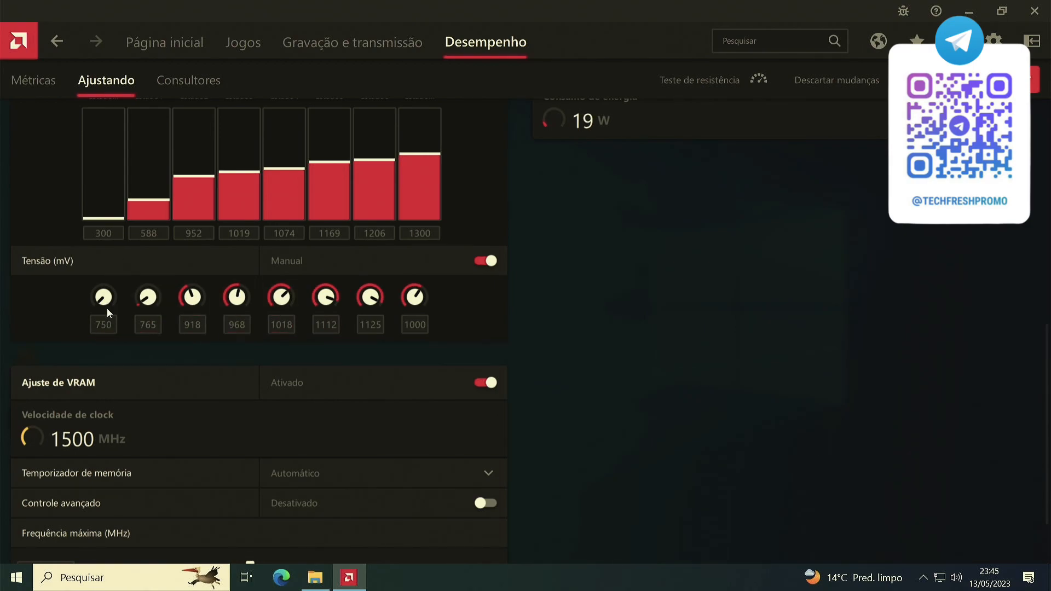
pyautogui.scroll(-3, 287, 307)
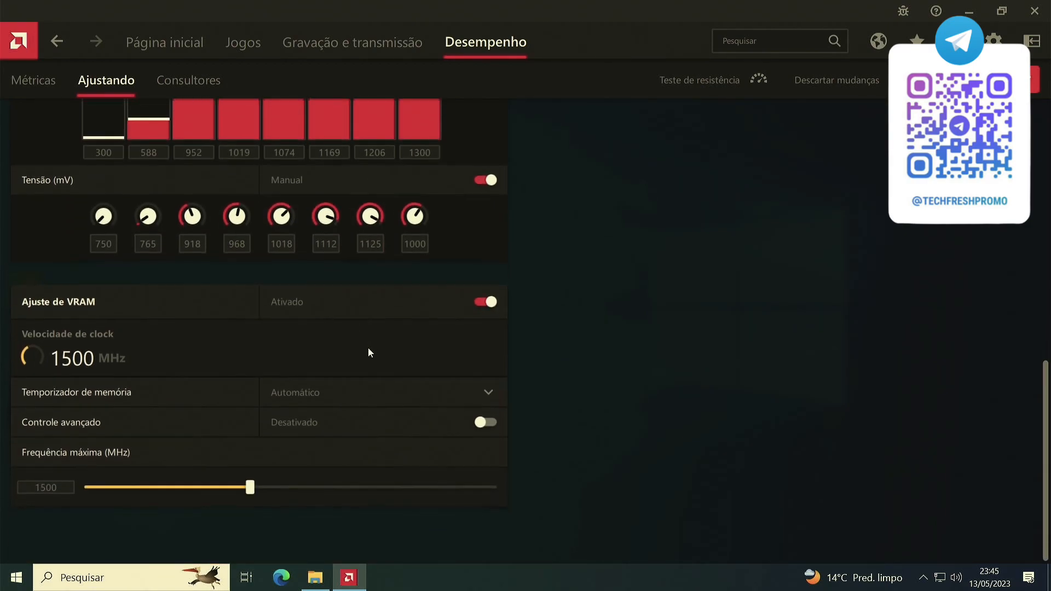
pyautogui.scroll(2, 446, 339)
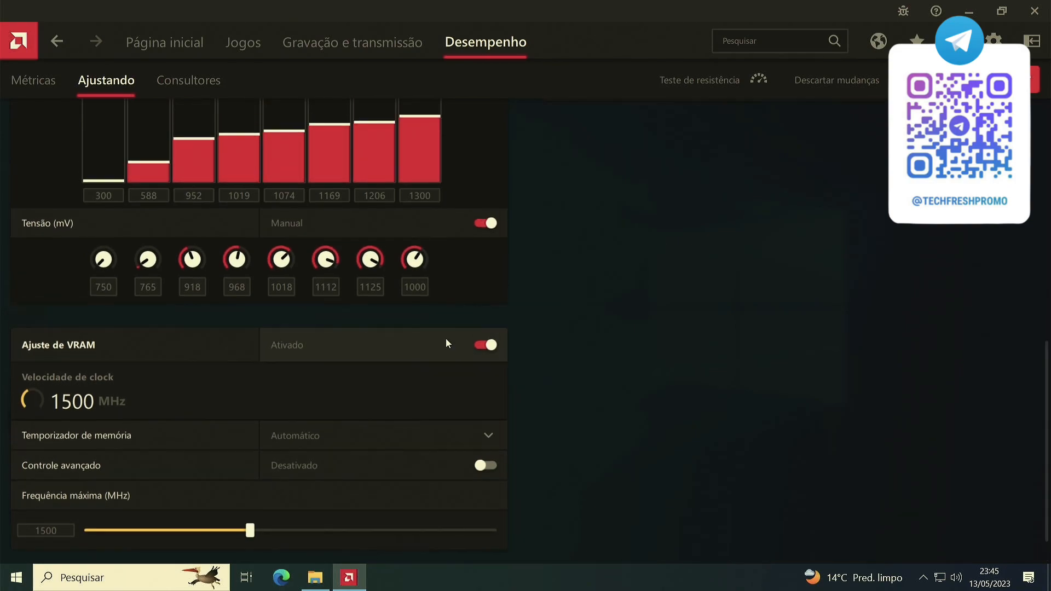
pyautogui.scroll(-2, 451, 356)
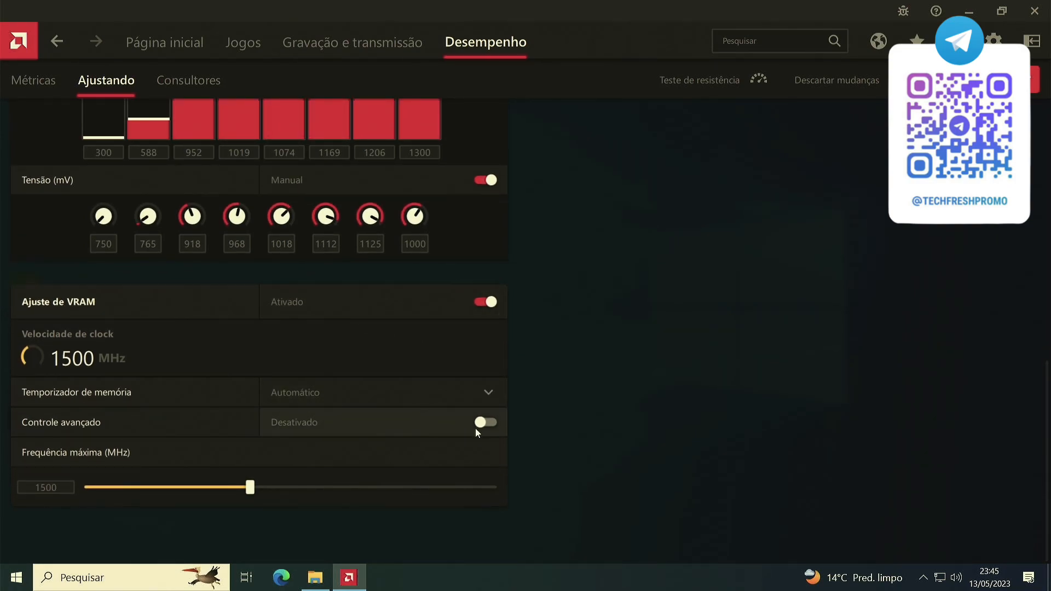
pyautogui.click(490, 422)
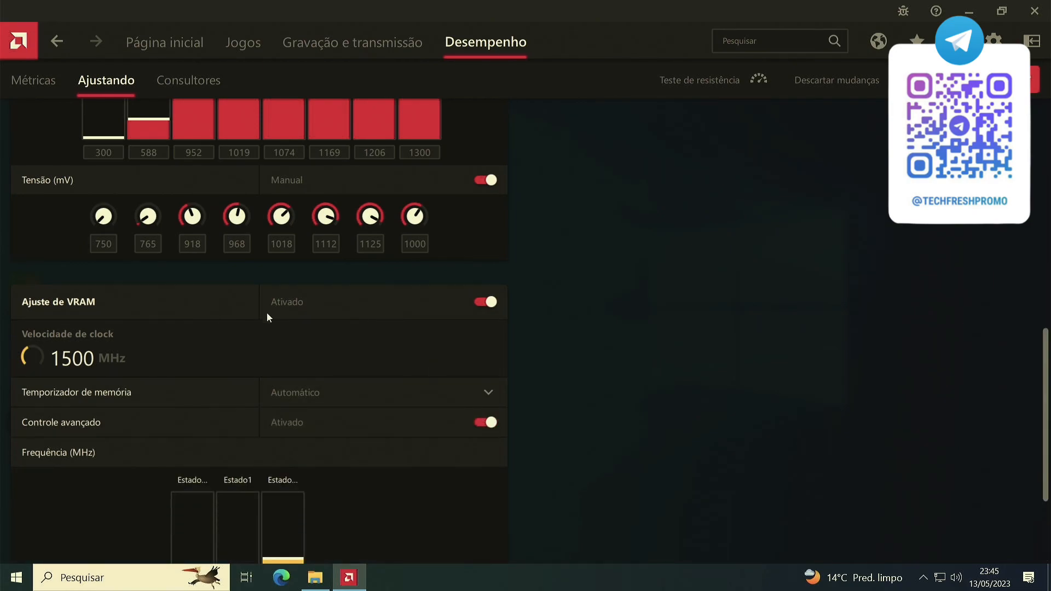
pyautogui.scroll(-3, 319, 344)
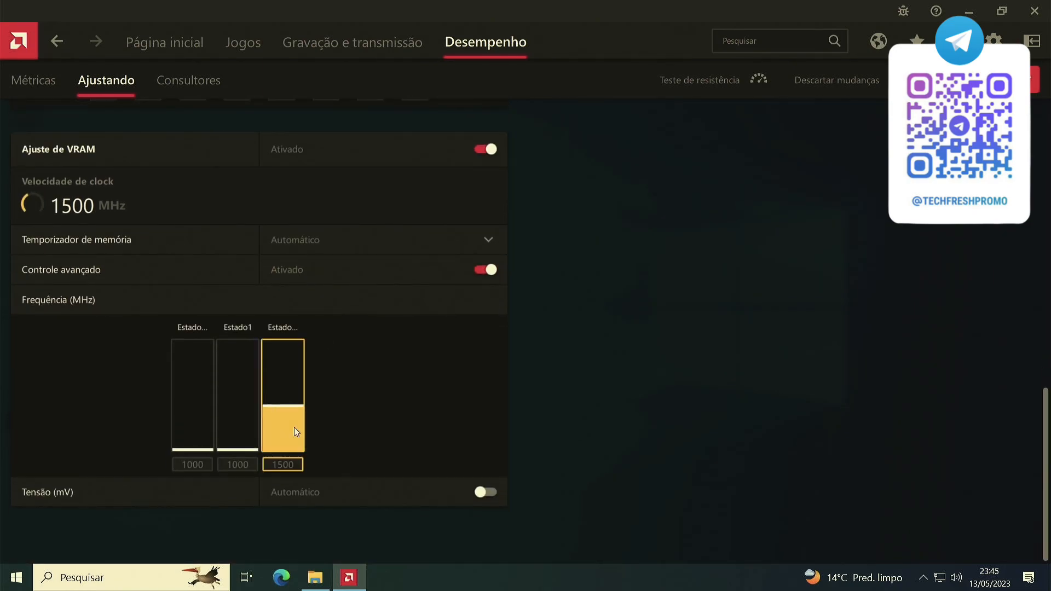
pyautogui.click(488, 494)
# Set the voltage of the last VRAM state, after Estado1, to 1000 mV.
pyautogui.scroll(-1, 466, 460)
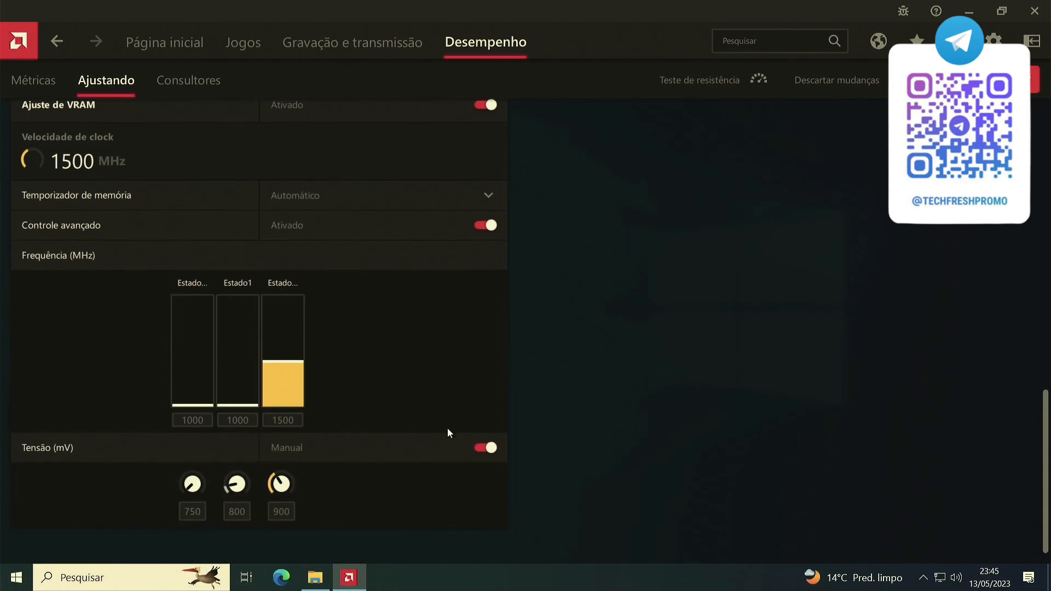
pyautogui.doubleClick(281, 505)
pyautogui.write('1000')
pyautogui.click(363, 502)
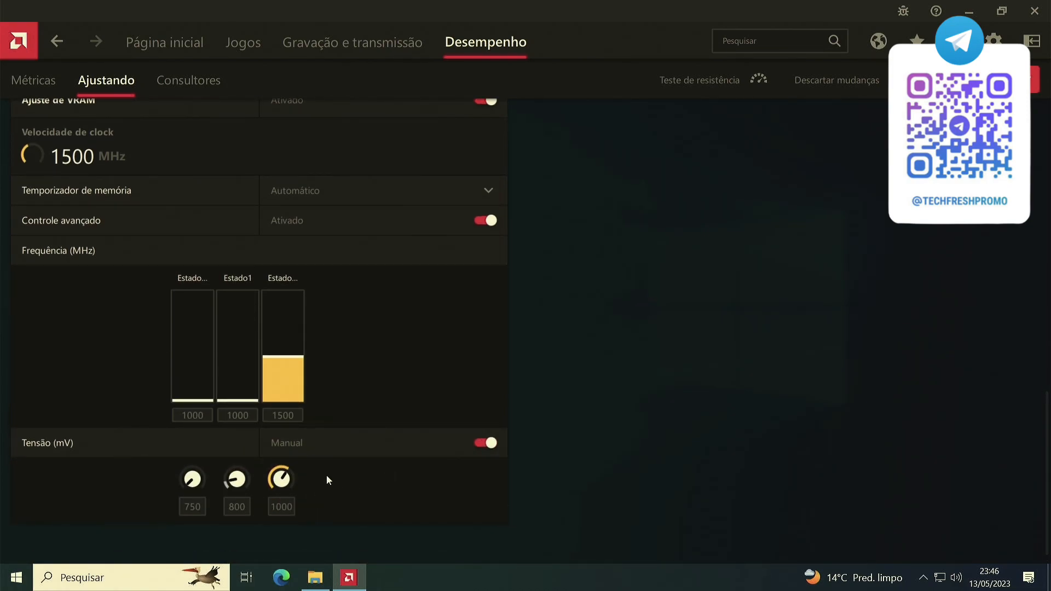
# Set the frequency of the last VRAM state, after Estado1, to 1750 MHz.
pyautogui.doubleClick(290, 416)
pyautogui.write('1750')
pyautogui.press('Return')
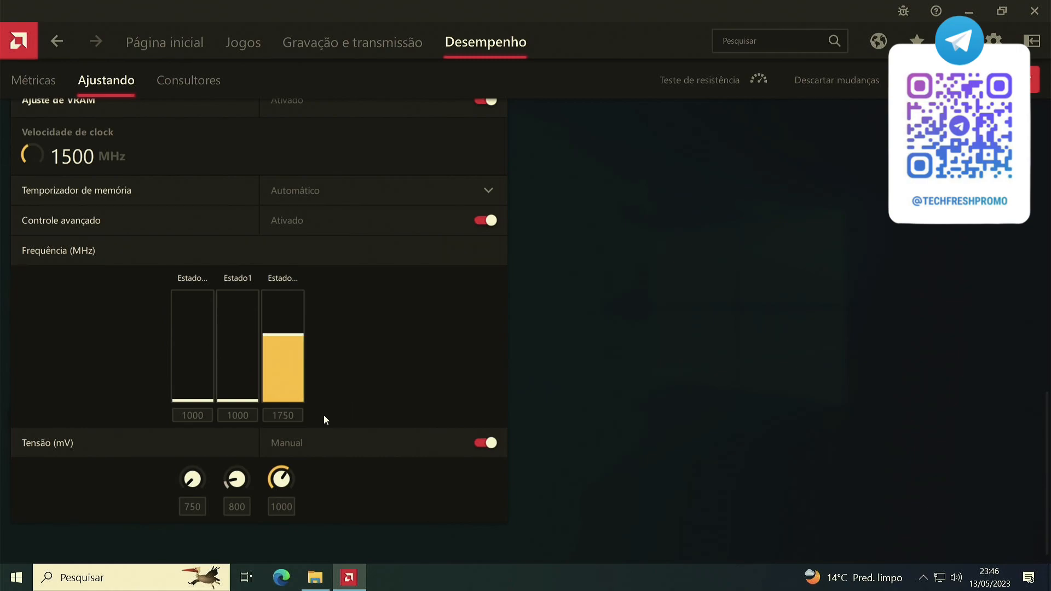
pyautogui.click(347, 195)
pyautogui.click(347, 194)
# Enable fan tuning (Ajuste de ventilador) together with its advanced control.
pyautogui.scroll(15, 627, 424)
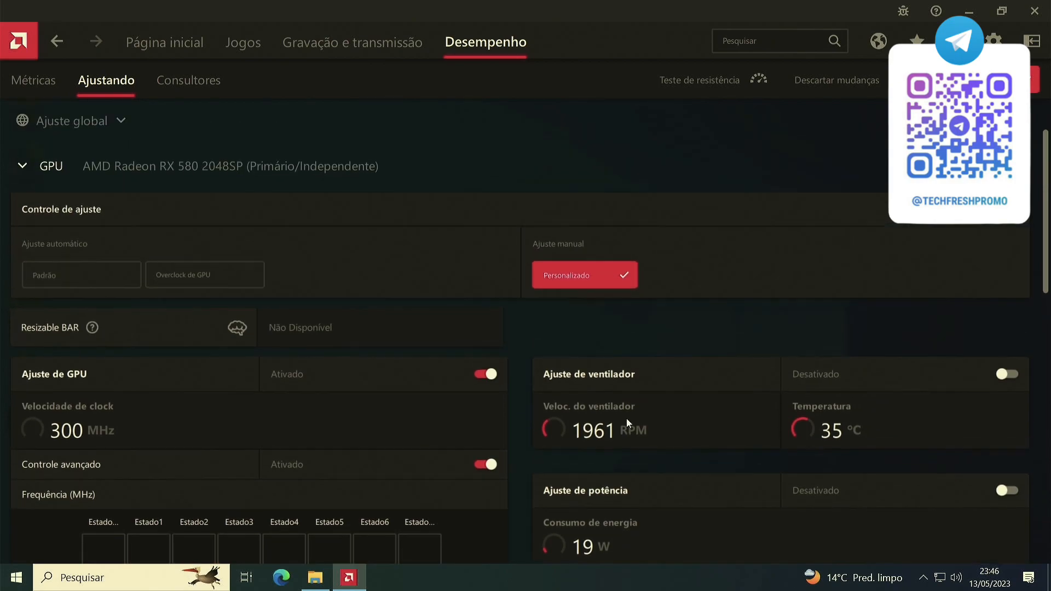
pyautogui.scroll(-1, 723, 374)
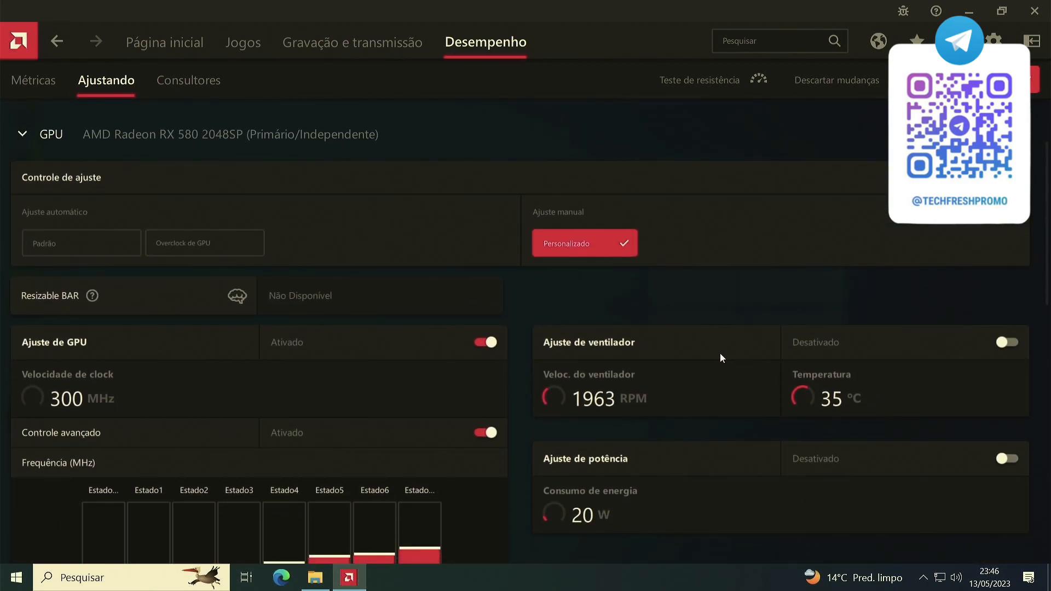
pyautogui.scroll(-1, 721, 353)
pyautogui.scroll(-1, 723, 351)
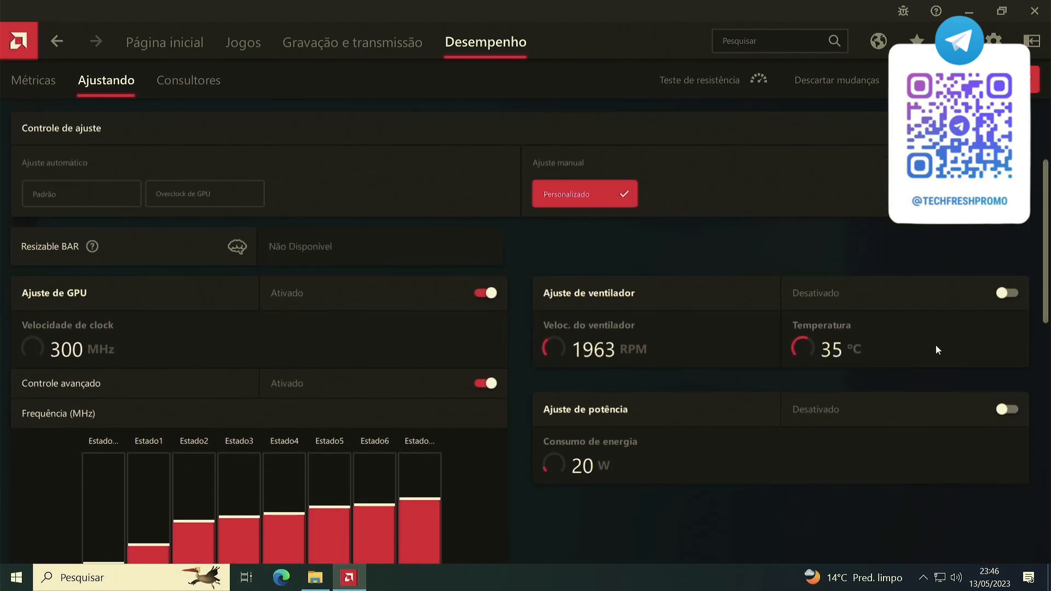
pyautogui.click(1010, 293)
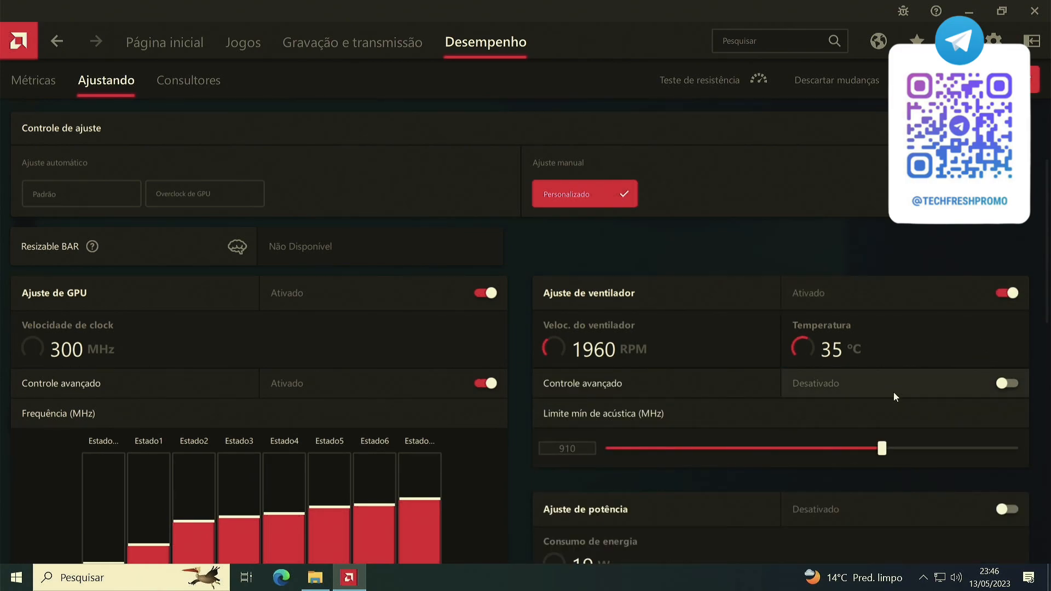
pyautogui.click(1012, 383)
# Expand the fine-tuning controls (Controles de ajuste fino) of the fan speed/temperature curve and review its five points.
pyautogui.scroll(-10, 934, 337)
pyautogui.scroll(10, 926, 348)
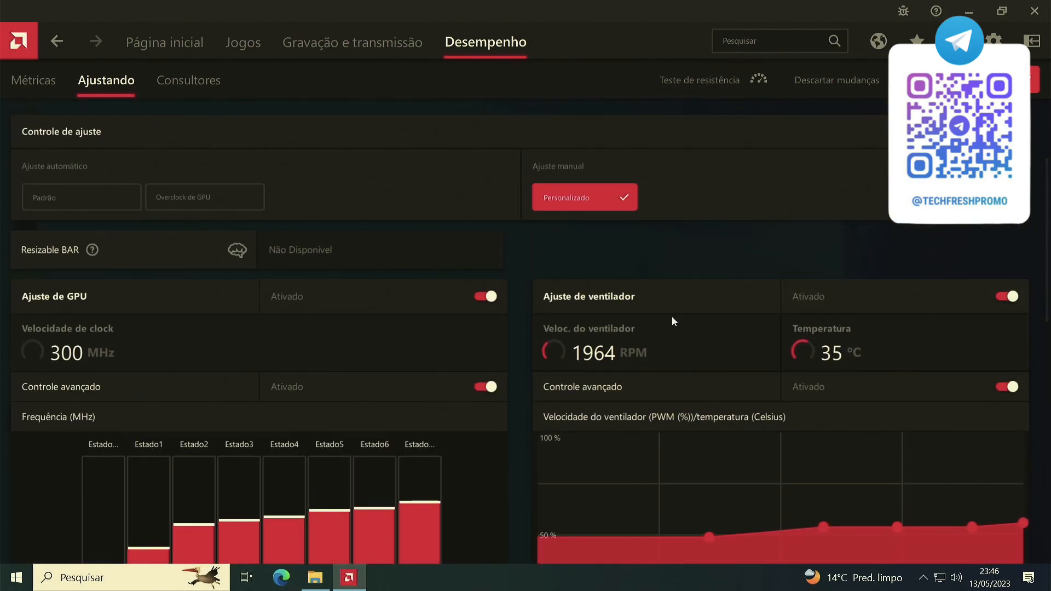
pyautogui.scroll(-3, 901, 371)
pyautogui.scroll(-5, 748, 471)
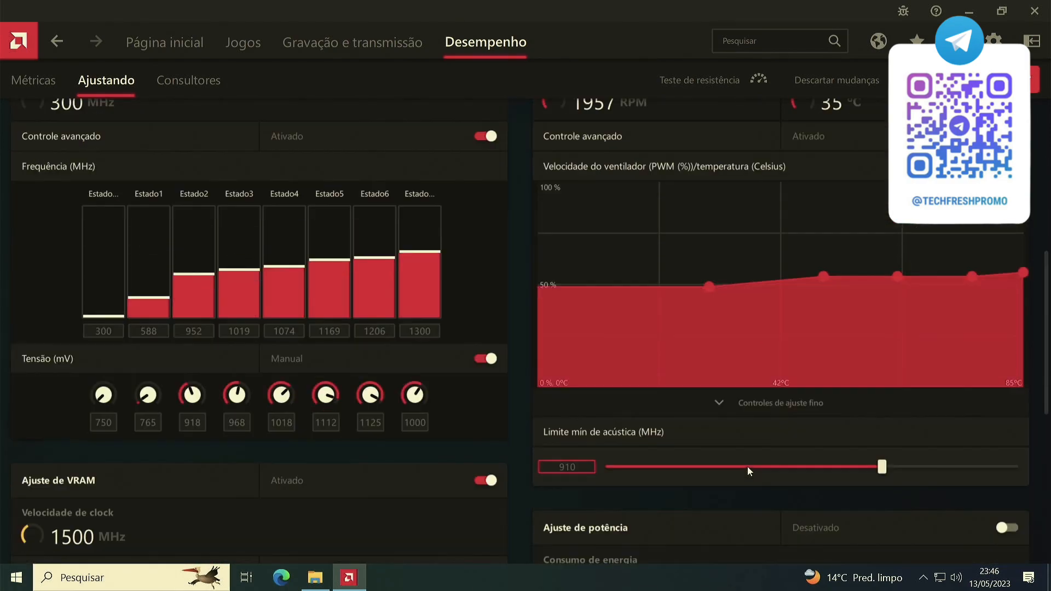
pyautogui.scroll(7, 795, 347)
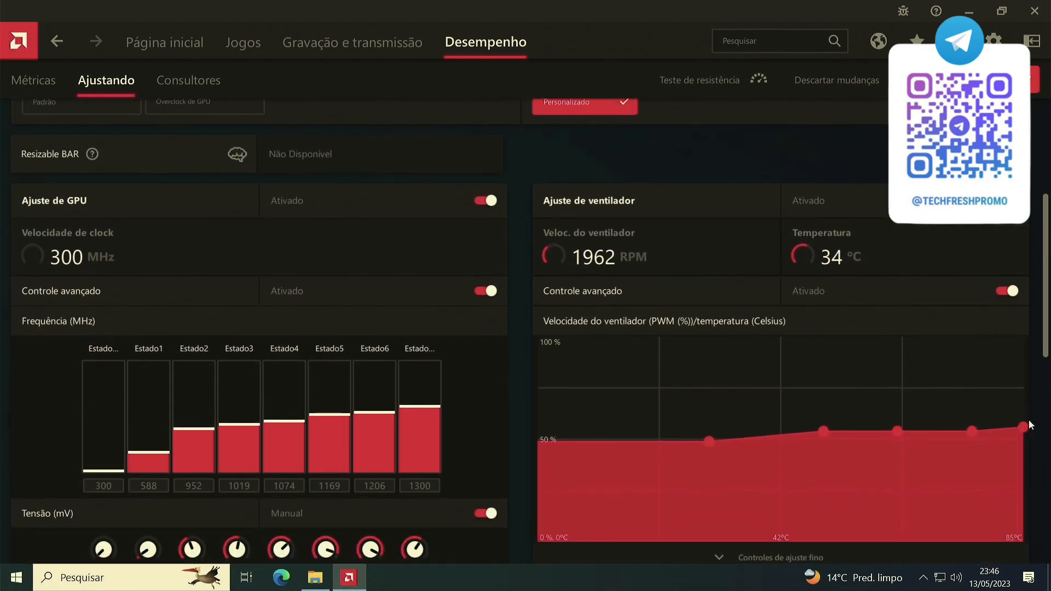
pyautogui.scroll(-1, 971, 353)
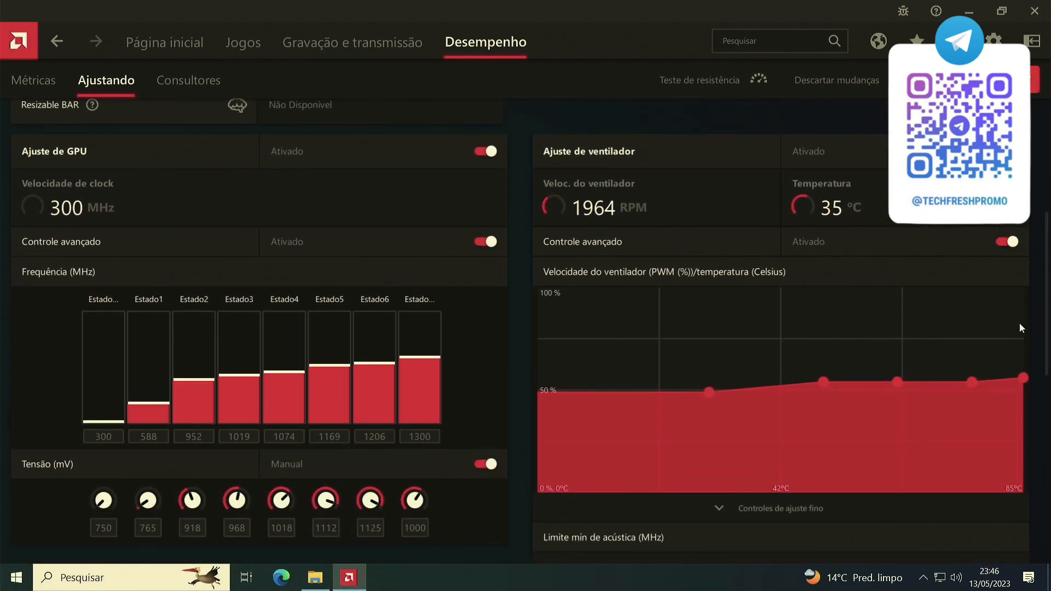
pyautogui.scroll(-1, 875, 377)
pyautogui.click(782, 458)
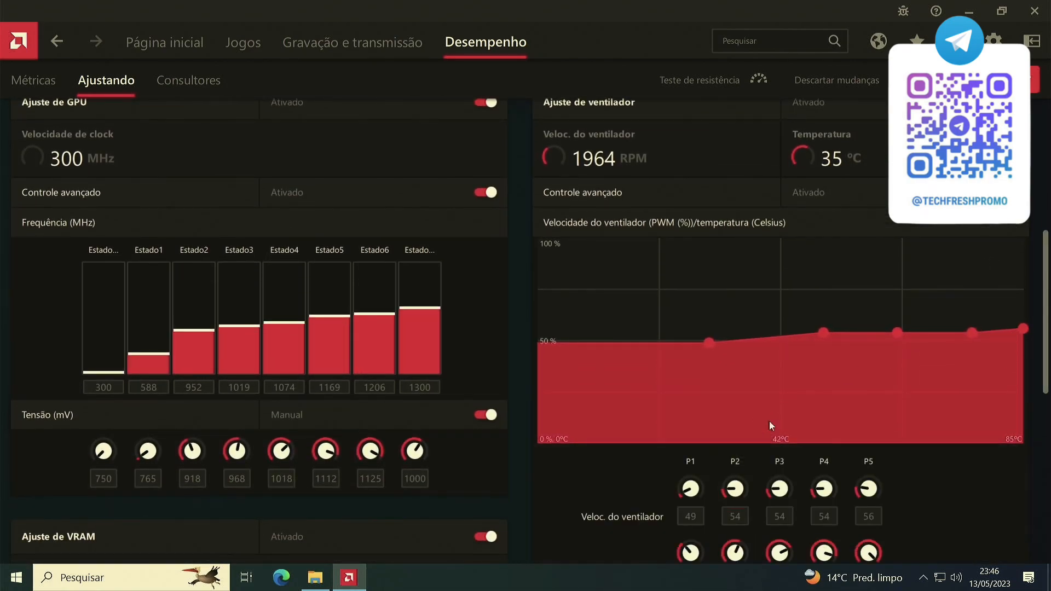
pyautogui.scroll(-7, 875, 405)
pyautogui.scroll(4, 909, 243)
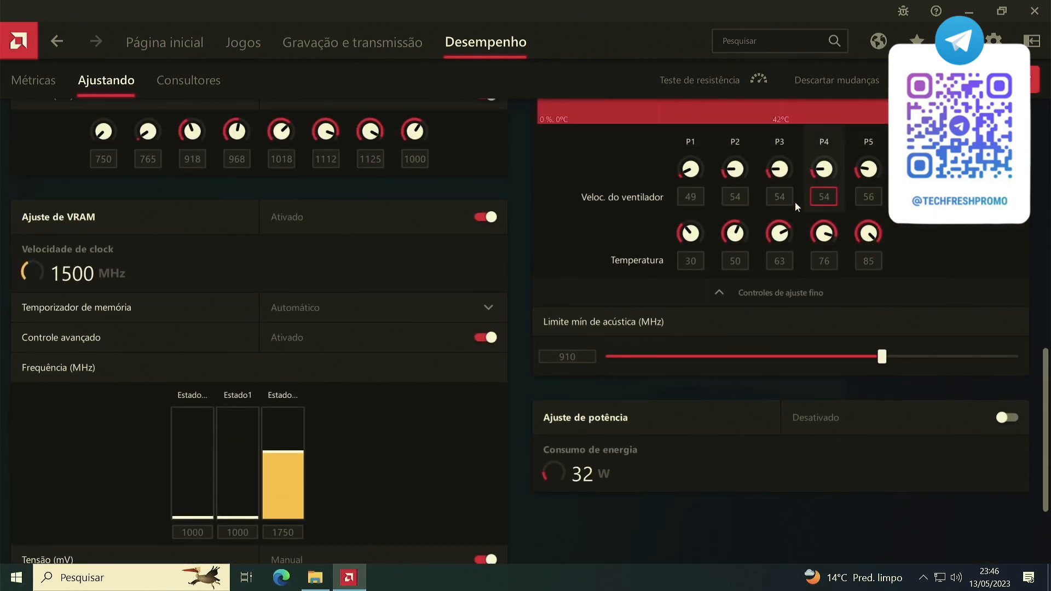
pyautogui.scroll(-2, 842, 350)
pyautogui.scroll(3, 842, 350)
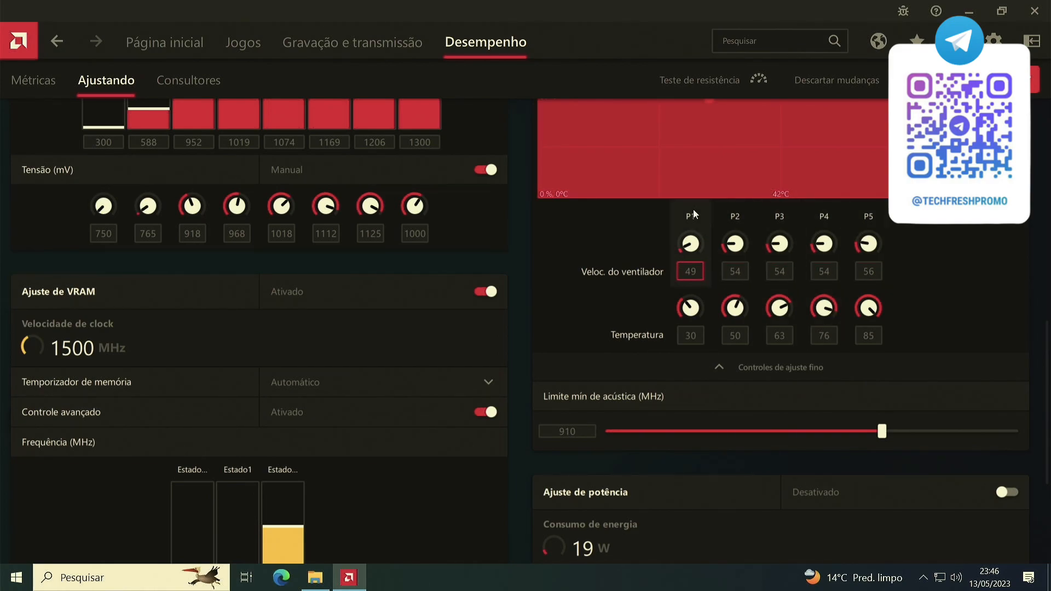
# Set the fan speed of curve points P4 and P5 to 70%.
pyautogui.click(831, 271)
pyautogui.write('70')
pyautogui.click(868, 271)
pyautogui.write('709')
pyautogui.press('BackSpace')
pyautogui.press('Return')
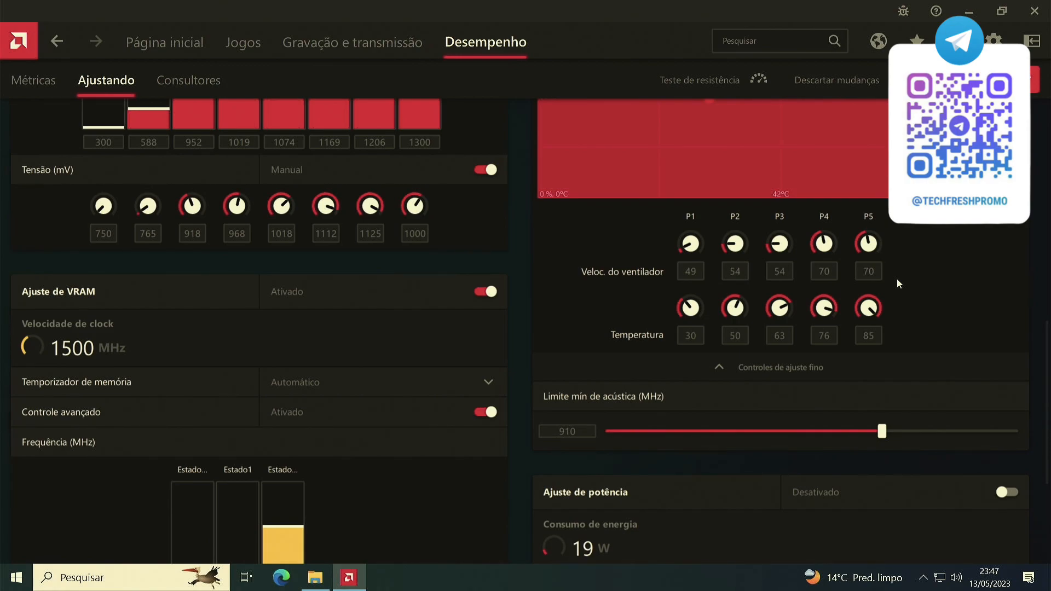
# Set the fan speed of curve point P3 to 65%.
pyautogui.scroll(3, 900, 278)
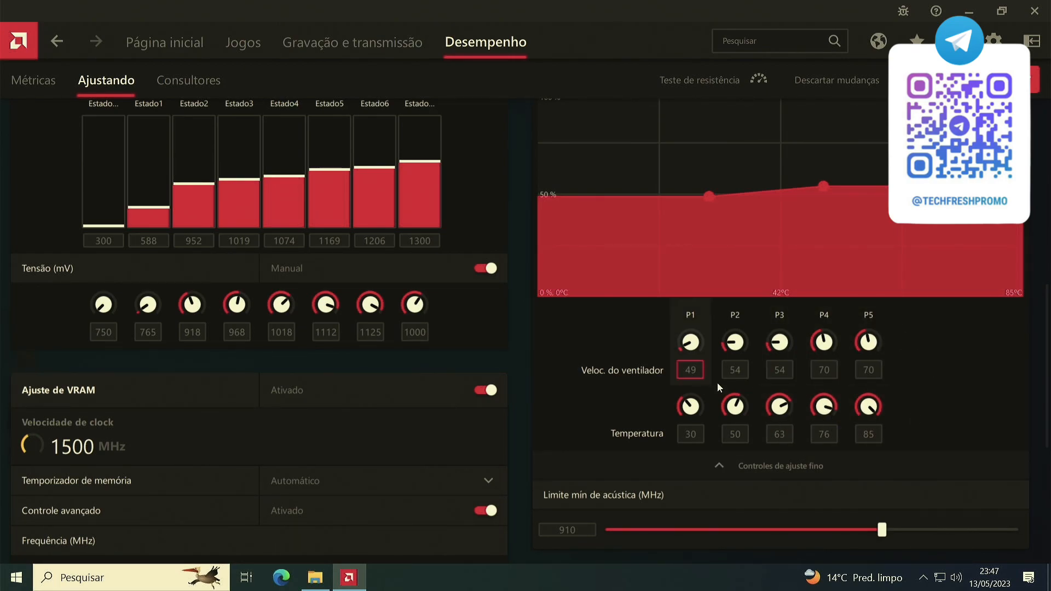
pyautogui.click(776, 376)
pyautogui.write('65')
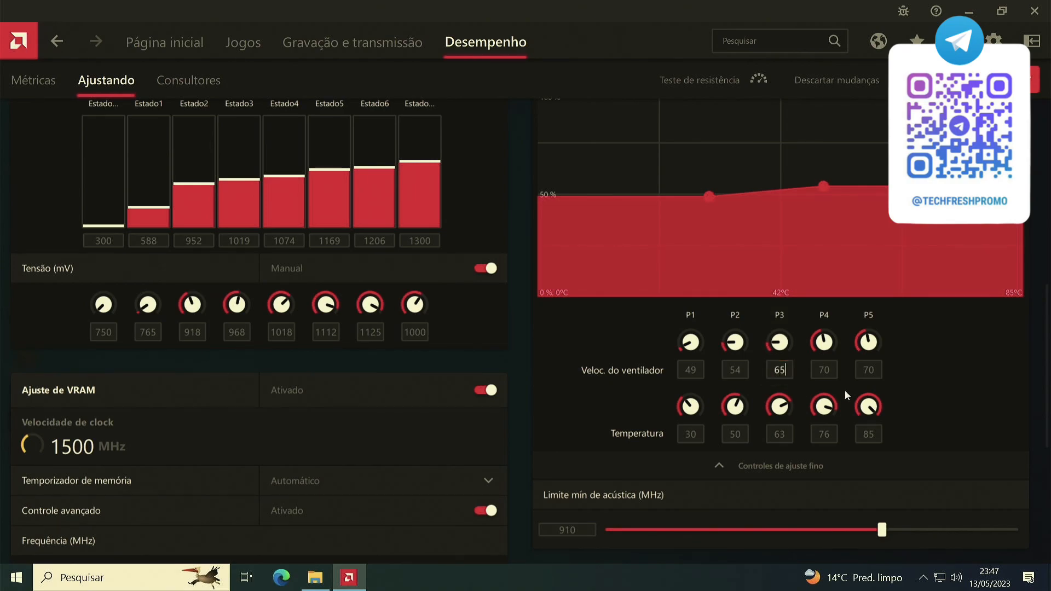
pyautogui.press('Return')
# Set the fan speed of curve points P1 and P2 to 45%.
pyautogui.click(736, 377)
pyautogui.click(690, 377)
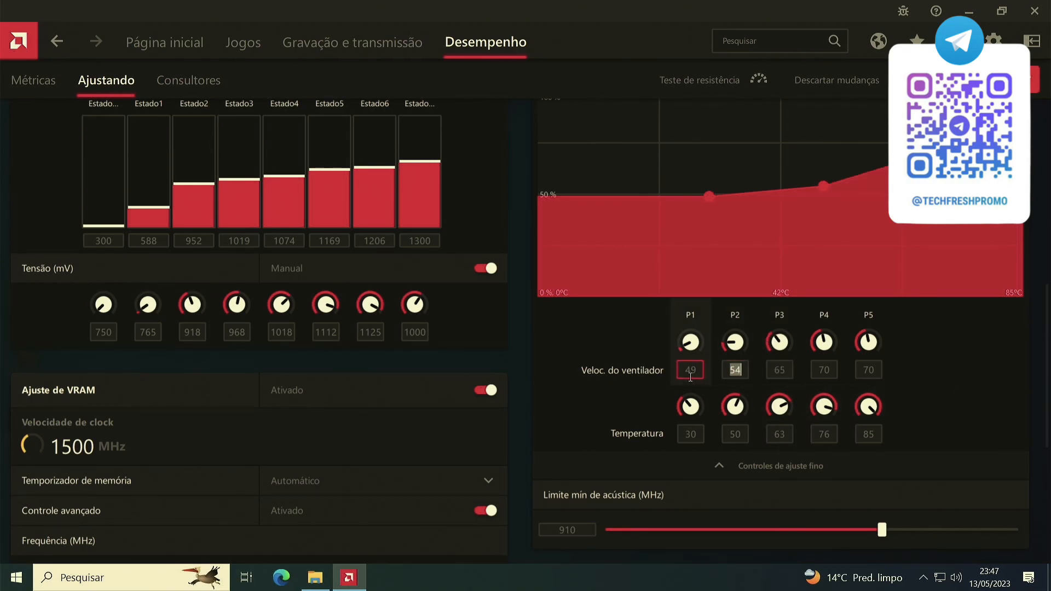
pyautogui.write('45')
pyautogui.press('Return')
pyautogui.click(736, 376)
pyautogui.write('45')
pyautogui.press('Return')
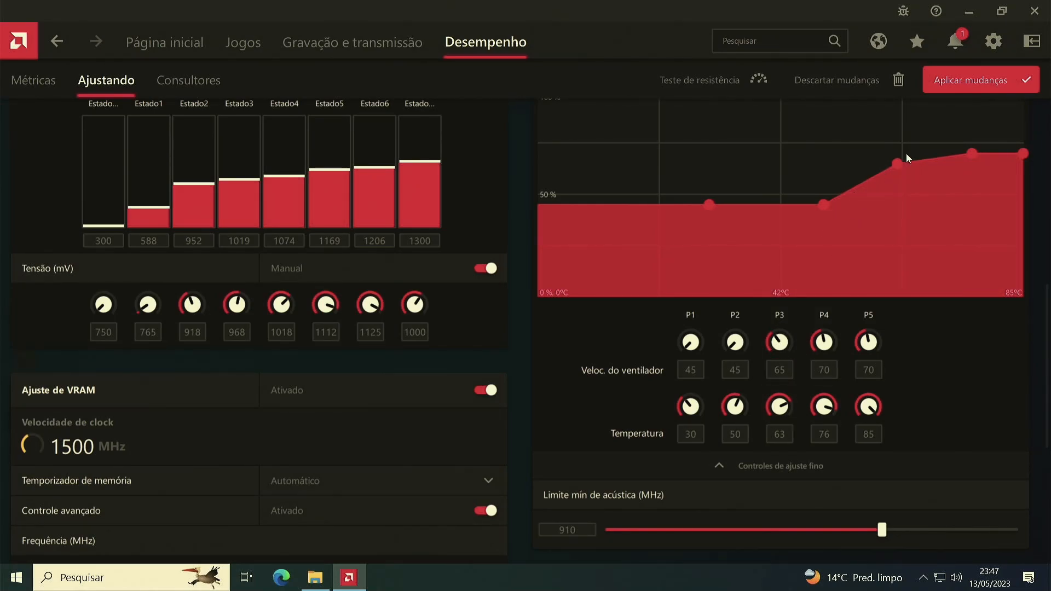
# Enable power tuning (Ajuste de potência) to expose the energy limit setting.
pyautogui.scroll(-2, 934, 363)
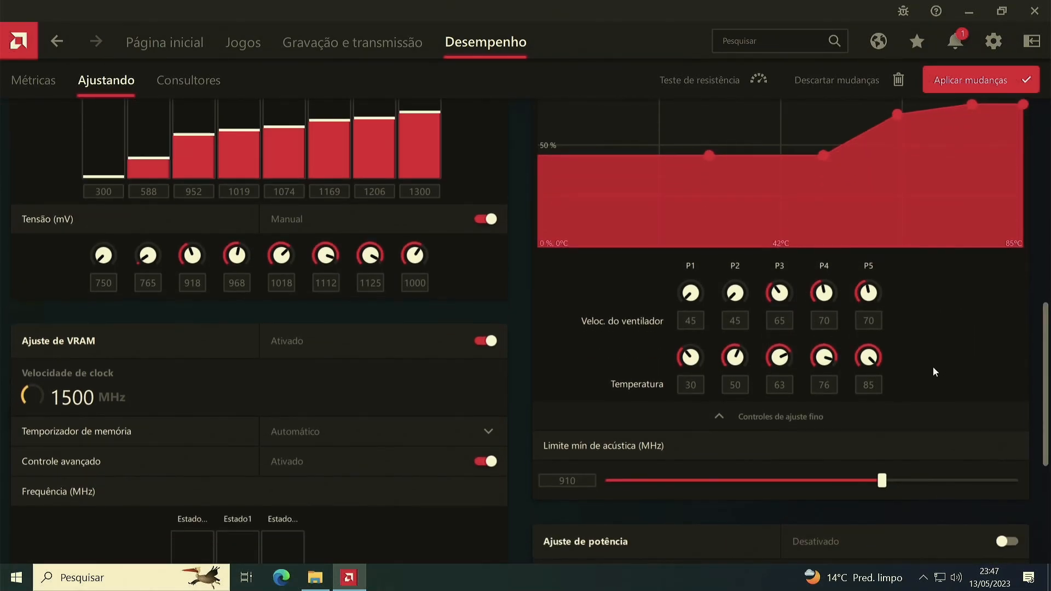
pyautogui.scroll(-1, 788, 337)
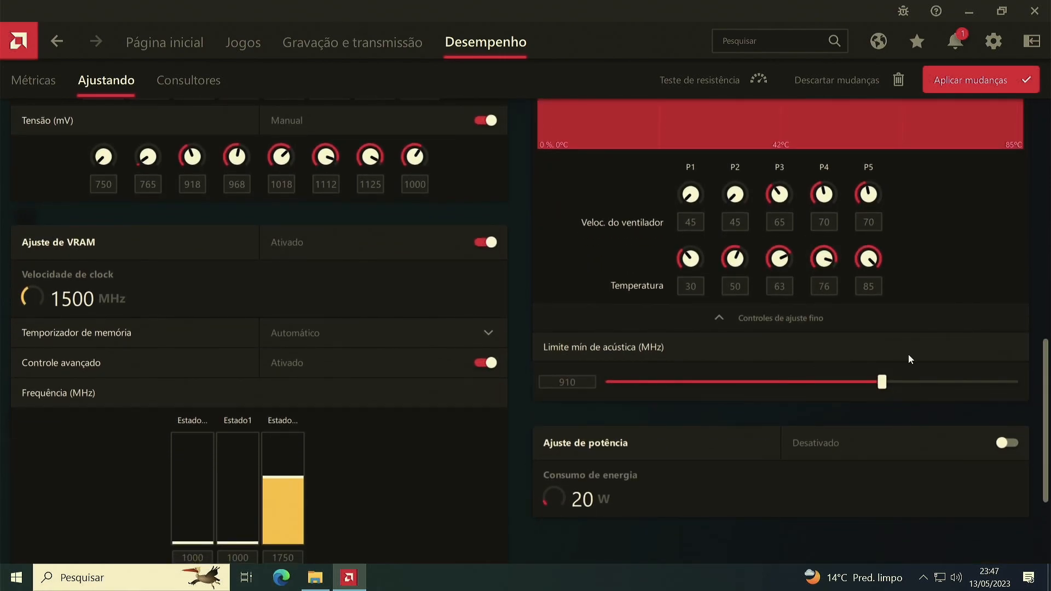
pyautogui.scroll(-3, 803, 321)
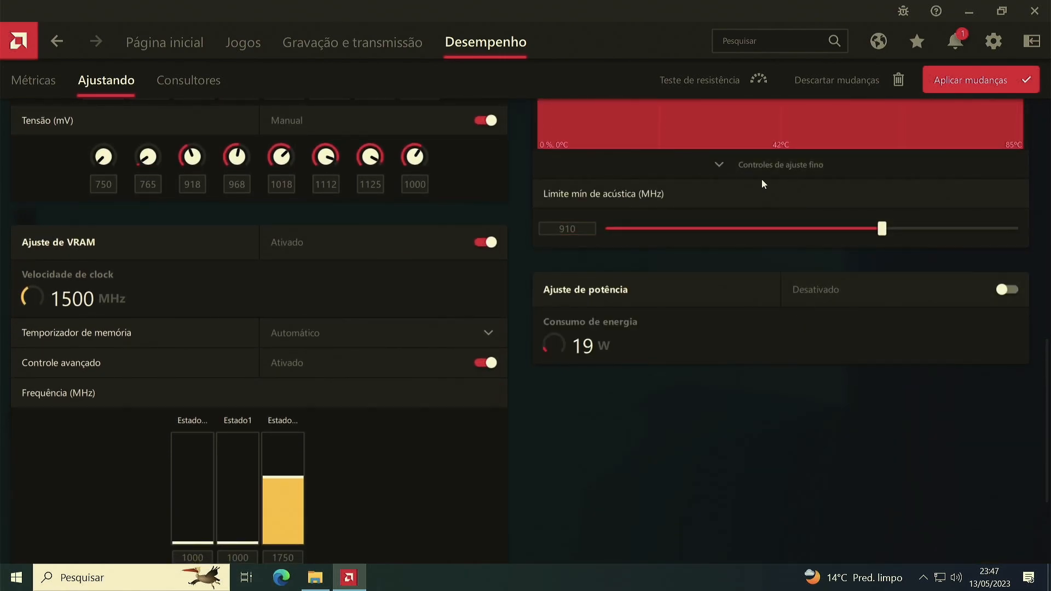
pyautogui.scroll(3, 765, 189)
pyautogui.scroll(1, 793, 359)
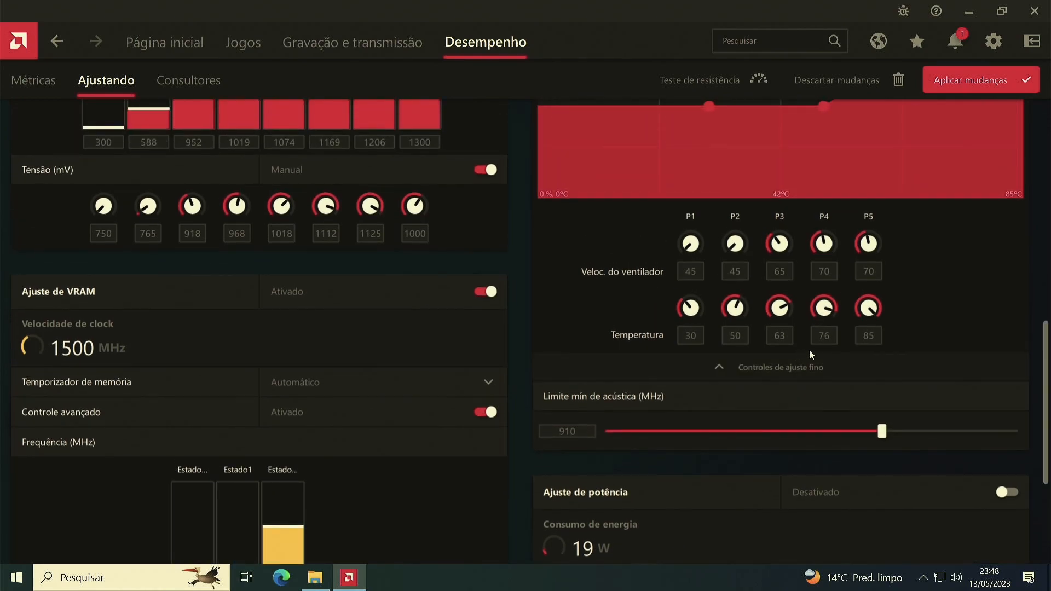
pyautogui.scroll(-1, 840, 333)
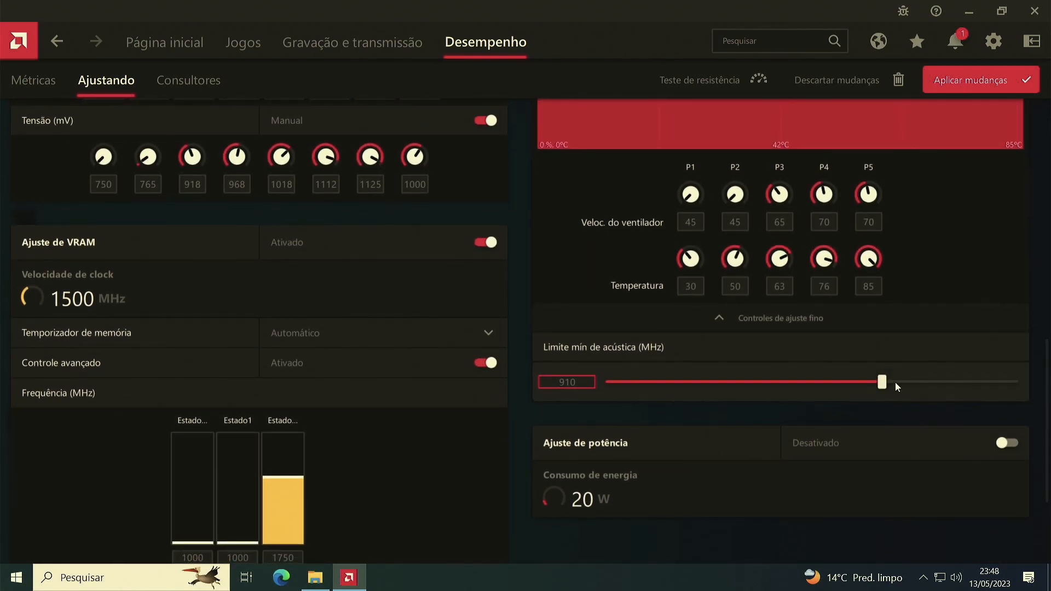
pyautogui.click(1005, 442)
pyautogui.scroll(-1, 747, 431)
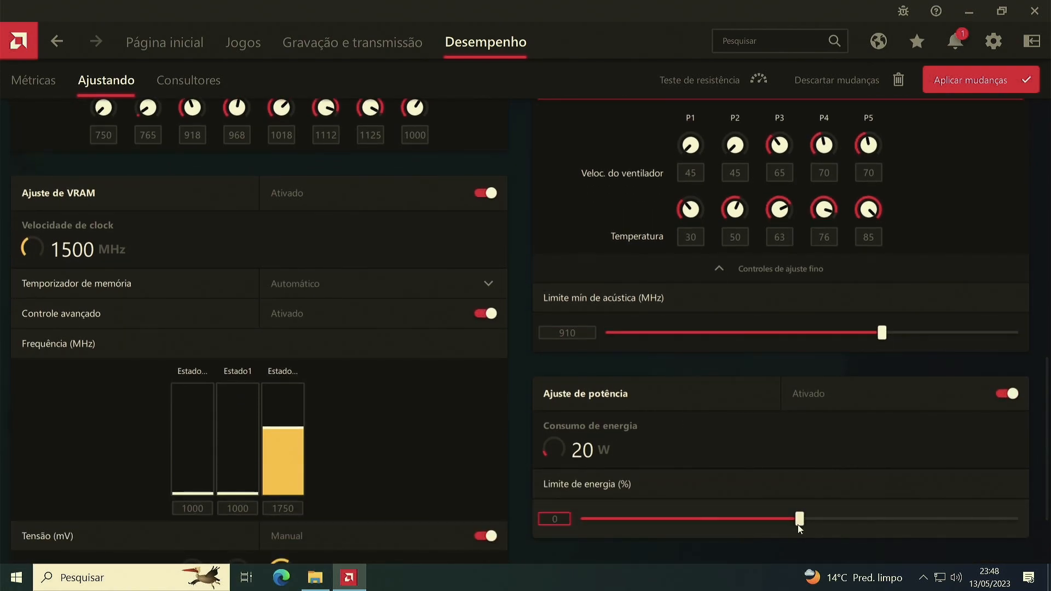
# Raise the power tuning energy limit (Limite de energia) to 50% and apply the manual tuning changes.
pyautogui.moveTo(798, 520); pyautogui.dragTo(1018, 532)
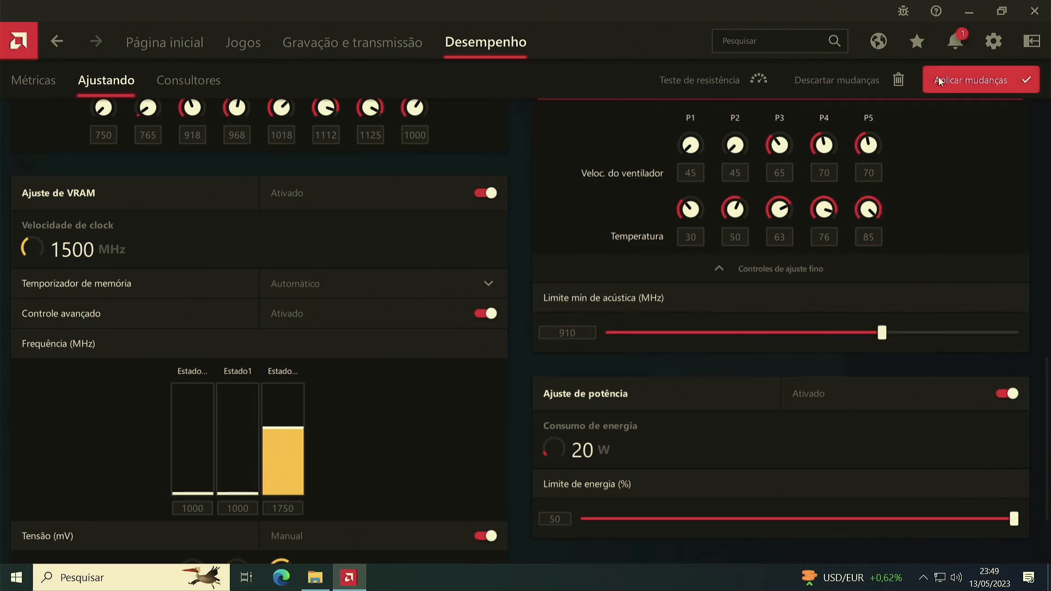
pyautogui.scroll(10, 442, 386)
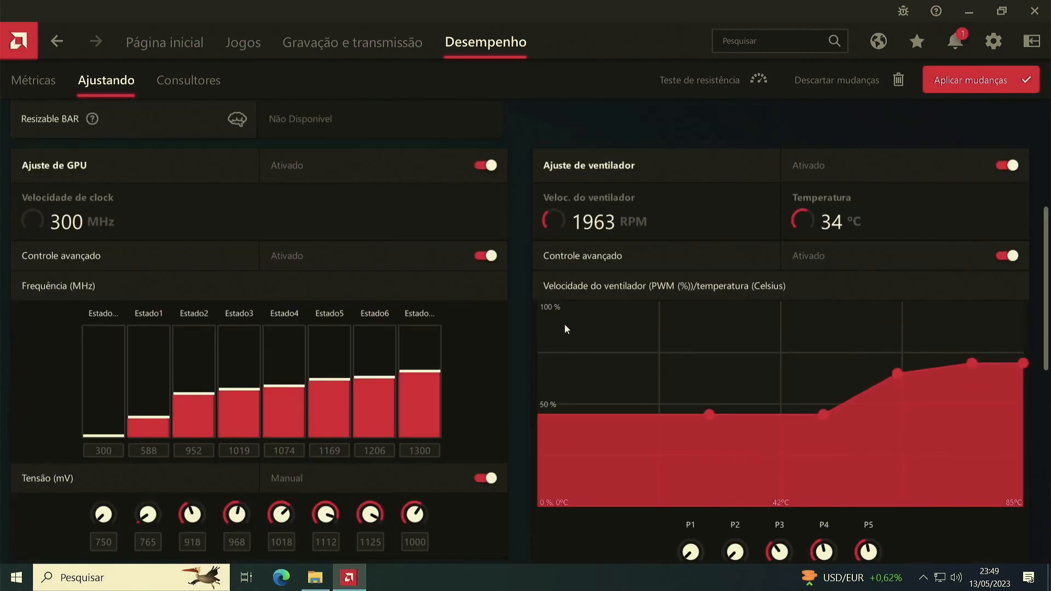
pyautogui.scroll(-8, 387, 362)
pyautogui.scroll(-2, 544, 333)
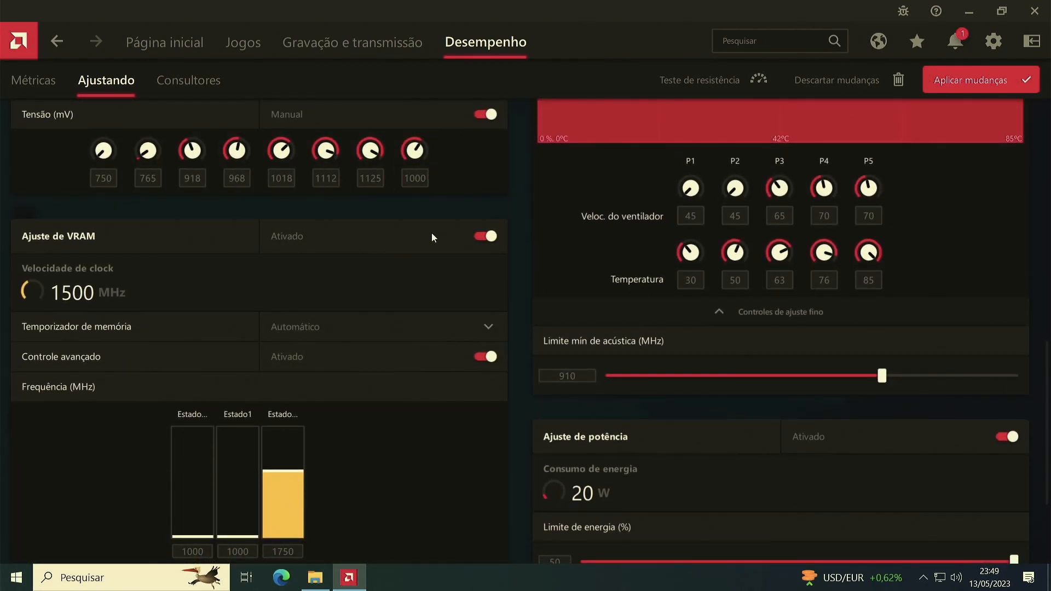
pyautogui.scroll(-4, 372, 358)
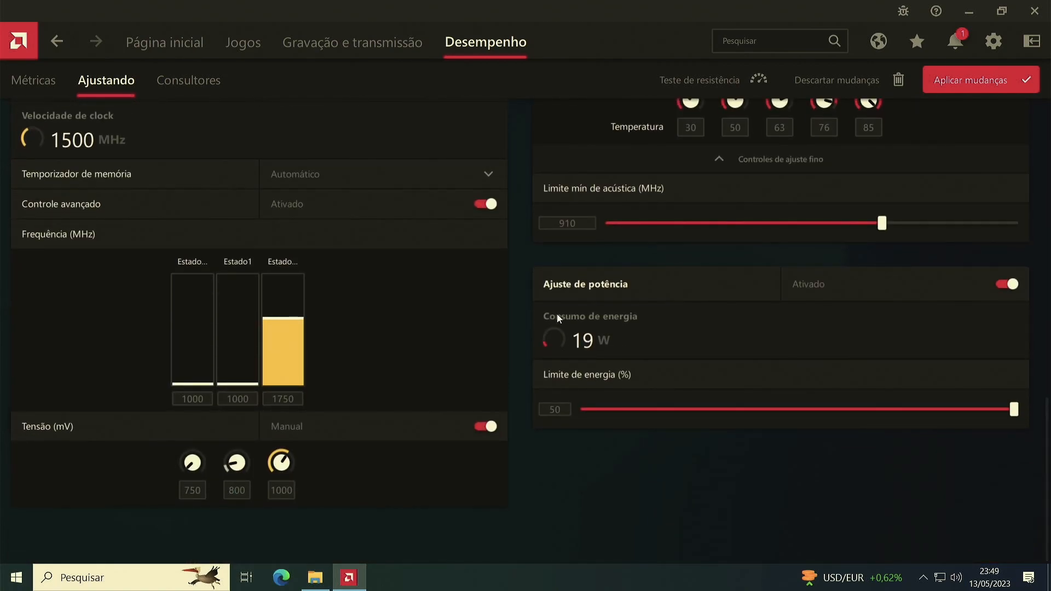
pyautogui.scroll(3, 563, 310)
pyautogui.scroll(3, 565, 314)
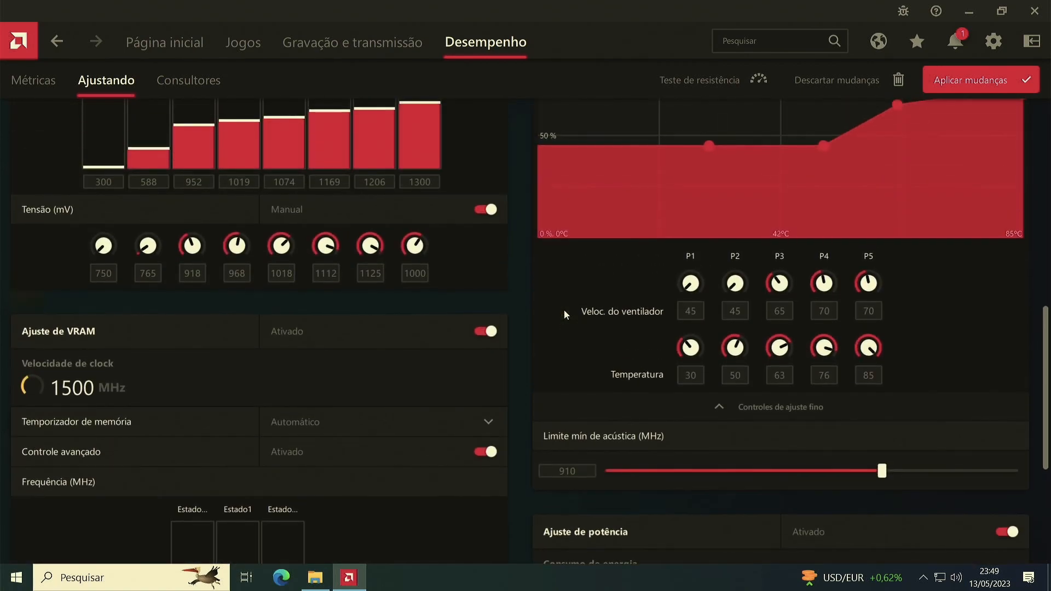
pyautogui.scroll(10, 564, 308)
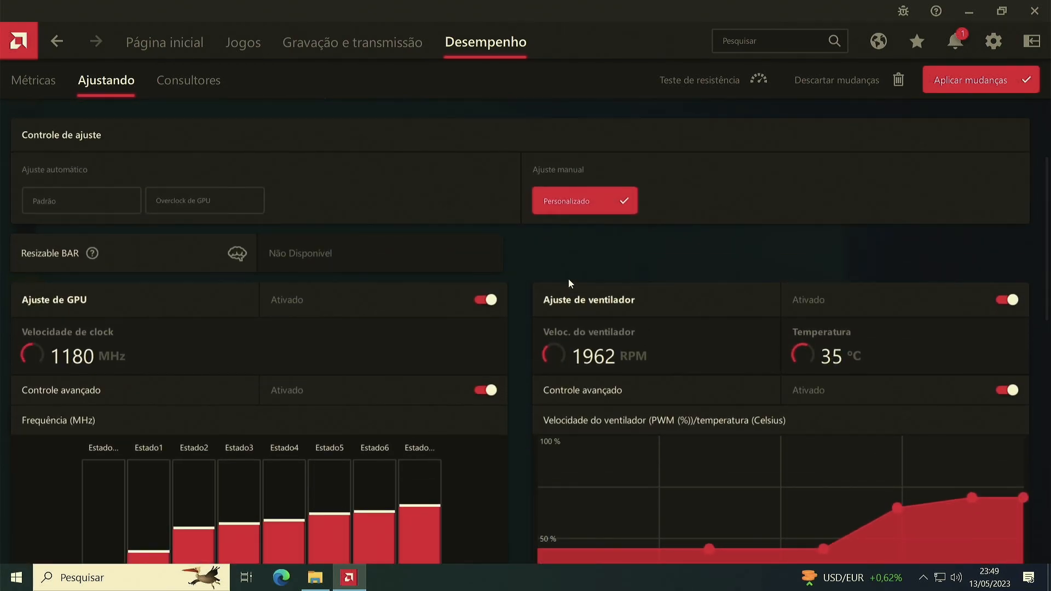
pyautogui.scroll(2, 568, 278)
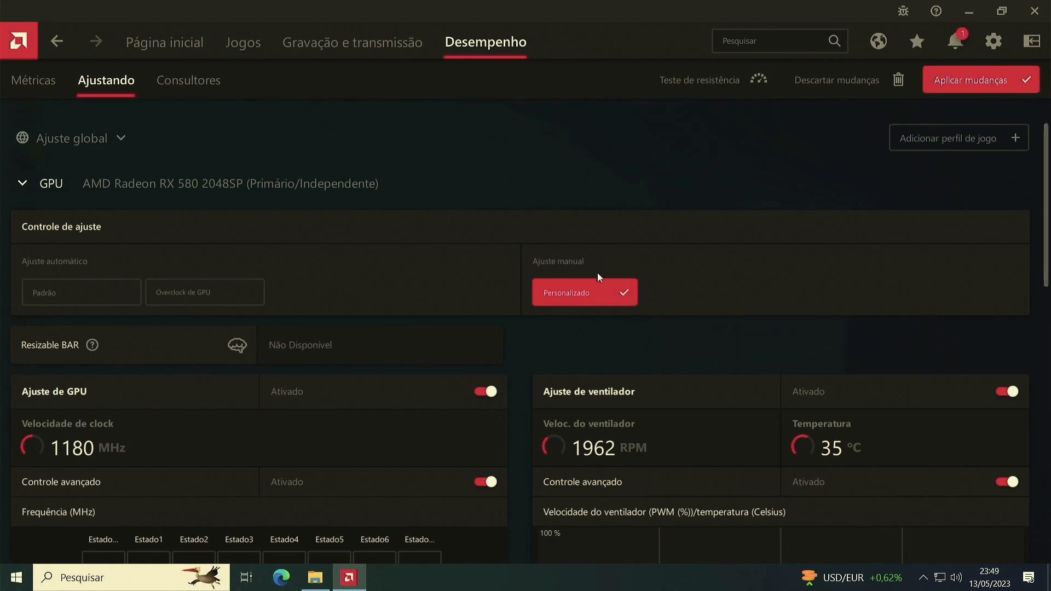
pyautogui.click(976, 84)
# Review the applied GPU frequencies, voltages and fan curve on the tuning page.
pyautogui.scroll(-6, 656, 356)
pyautogui.scroll(3, 600, 366)
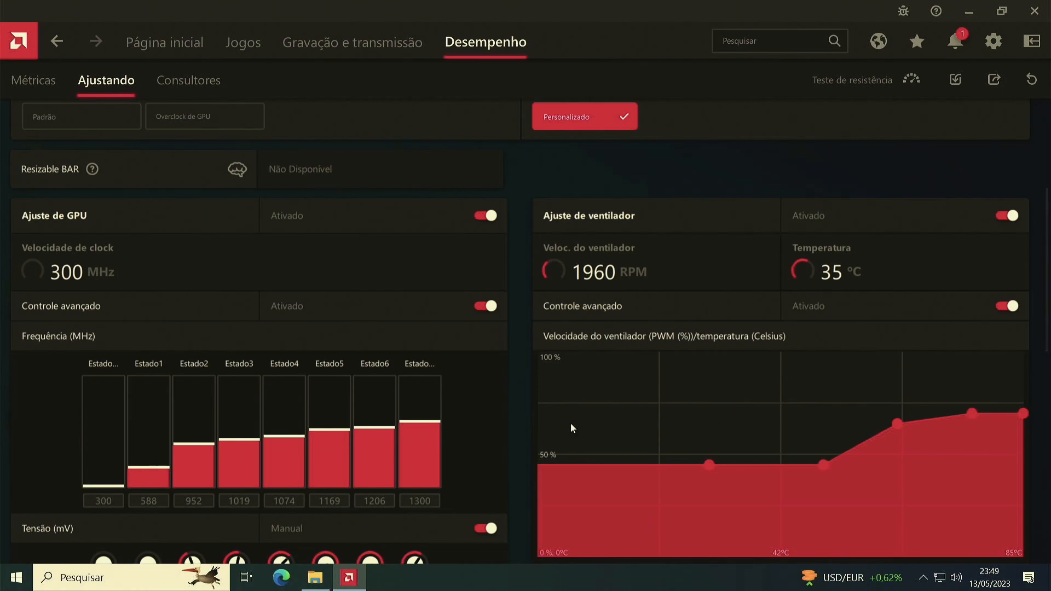
pyautogui.scroll(-2, 602, 394)
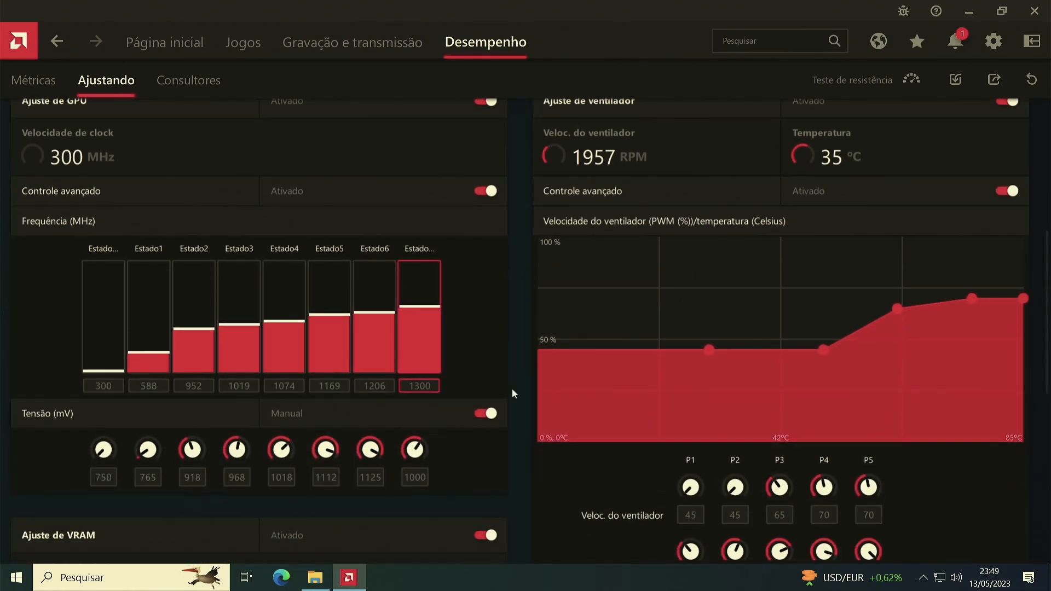
pyautogui.scroll(-8, 350, 339)
pyautogui.scroll(12, 586, 348)
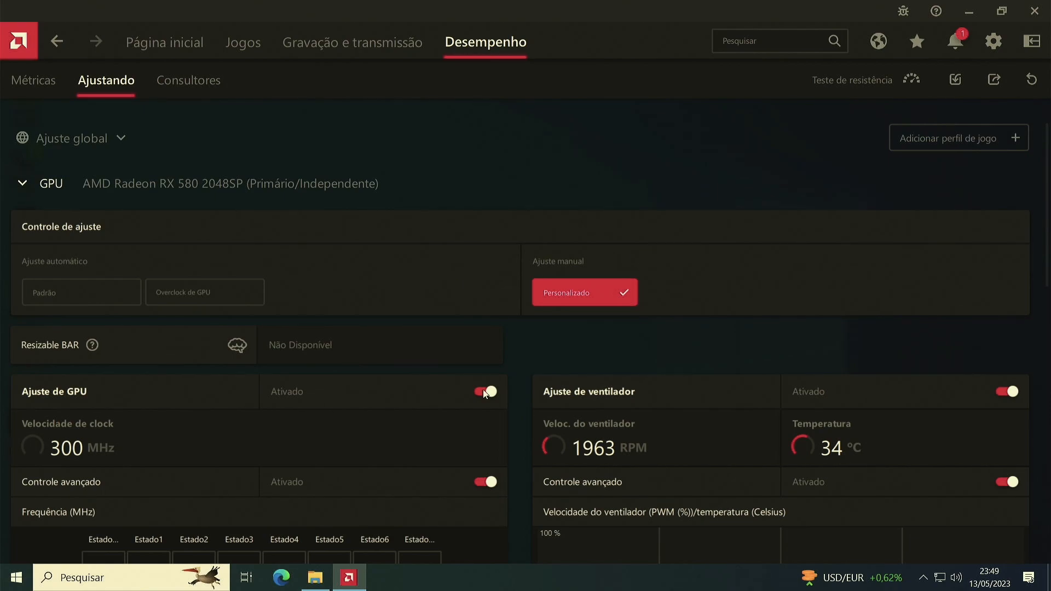
pyautogui.scroll(-10, 574, 323)
pyautogui.scroll(9, 406, 334)
pyautogui.scroll(1, 784, 190)
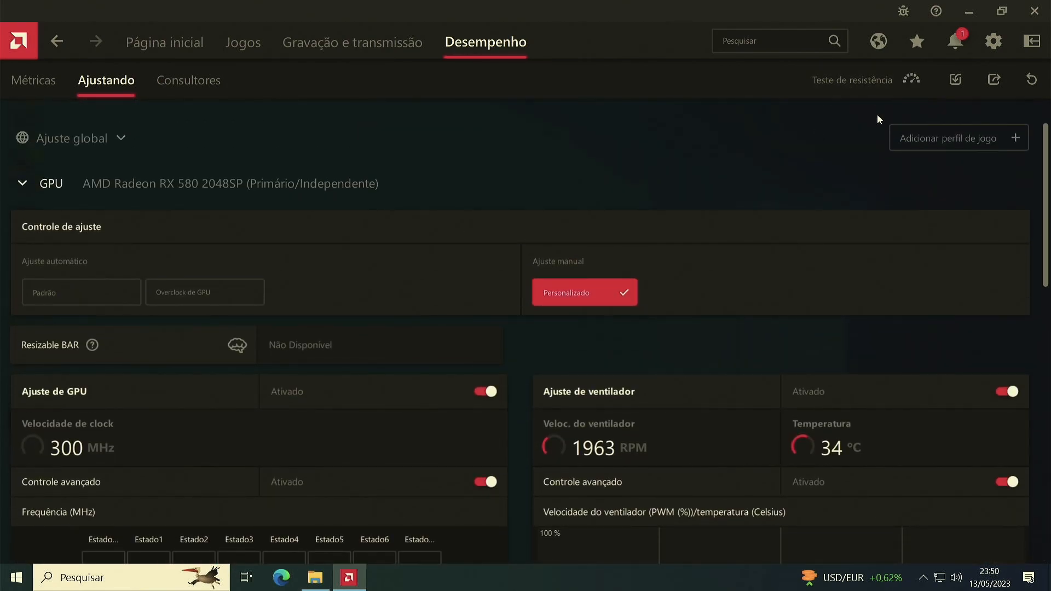
# Export the tuning profile to the Downloads folder under the name "teste exportar perfil".
pyautogui.click(993, 82)
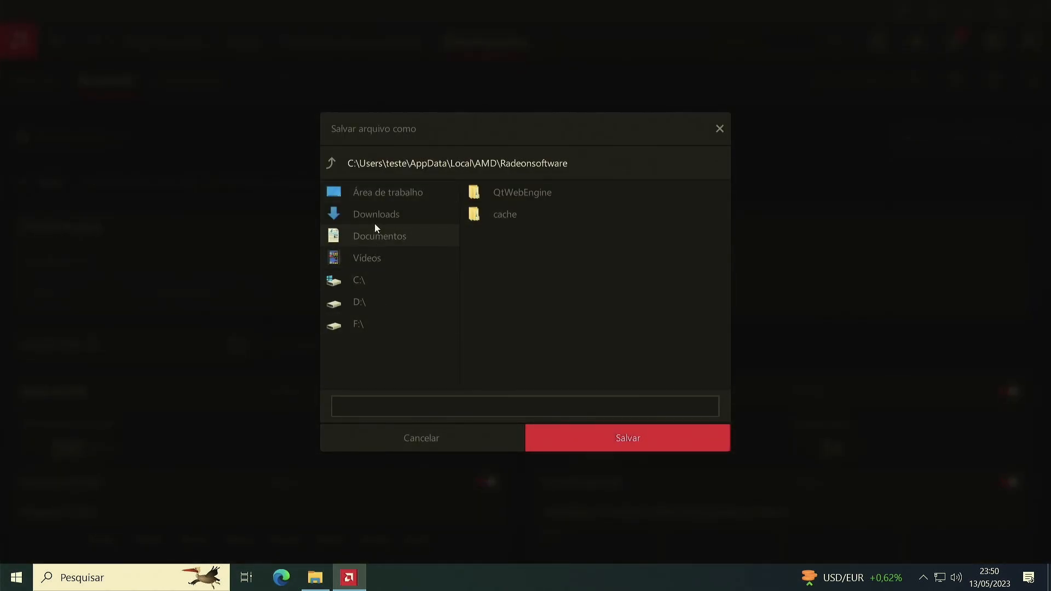
pyautogui.click(376, 217)
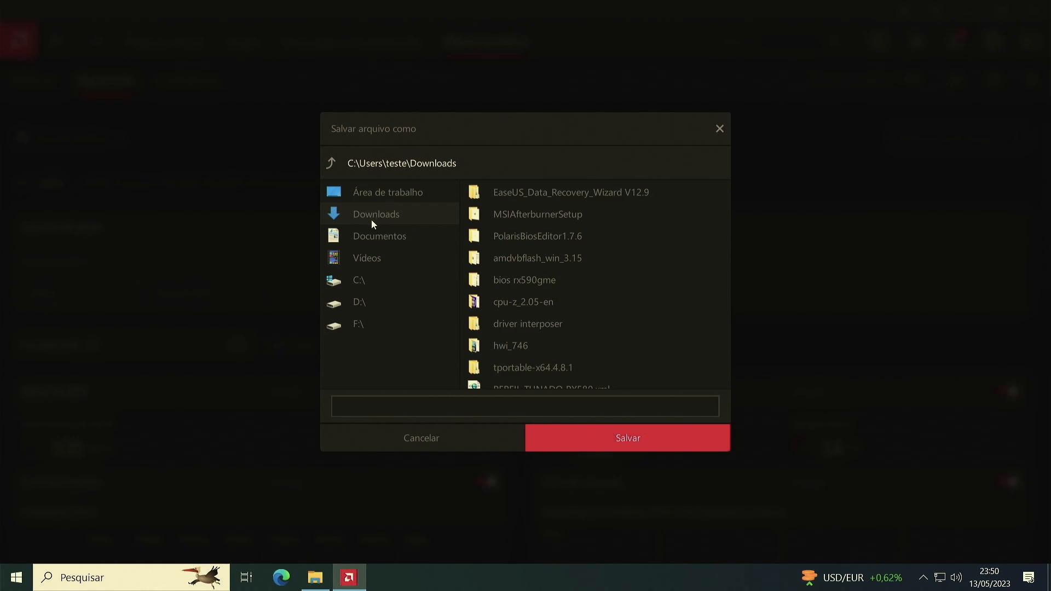
pyautogui.click(409, 411)
pyautogui.write('teste exportar perfil')
pyautogui.click(644, 438)
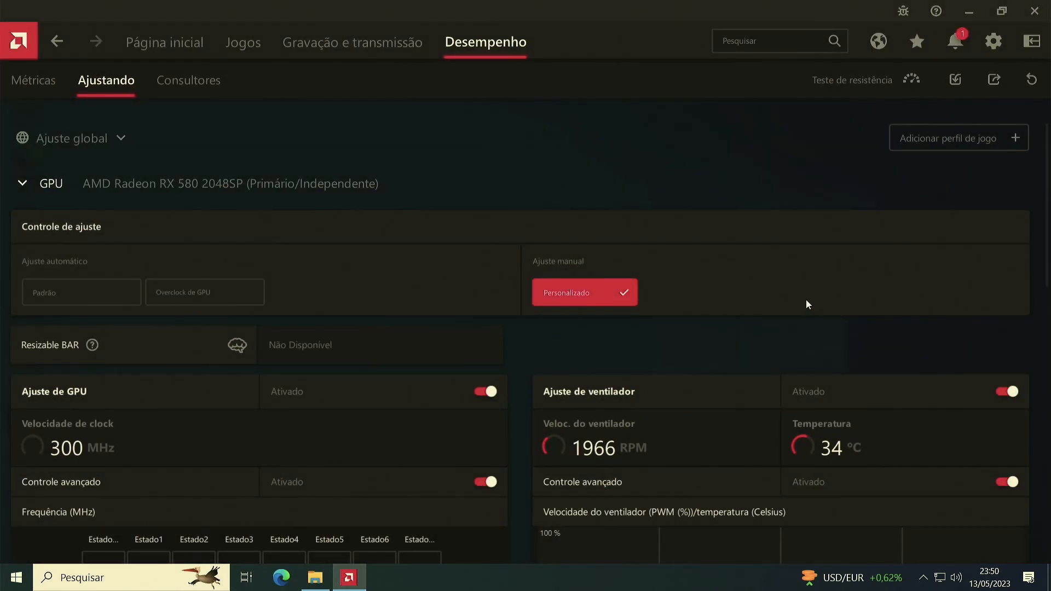
# Import the profile "perfil tunado rx580 jxz (bios stock).xml" from Downloads, replacing the existing GPU settings.
pyautogui.scroll(-12, 621, 372)
pyautogui.scroll(12, 632, 369)
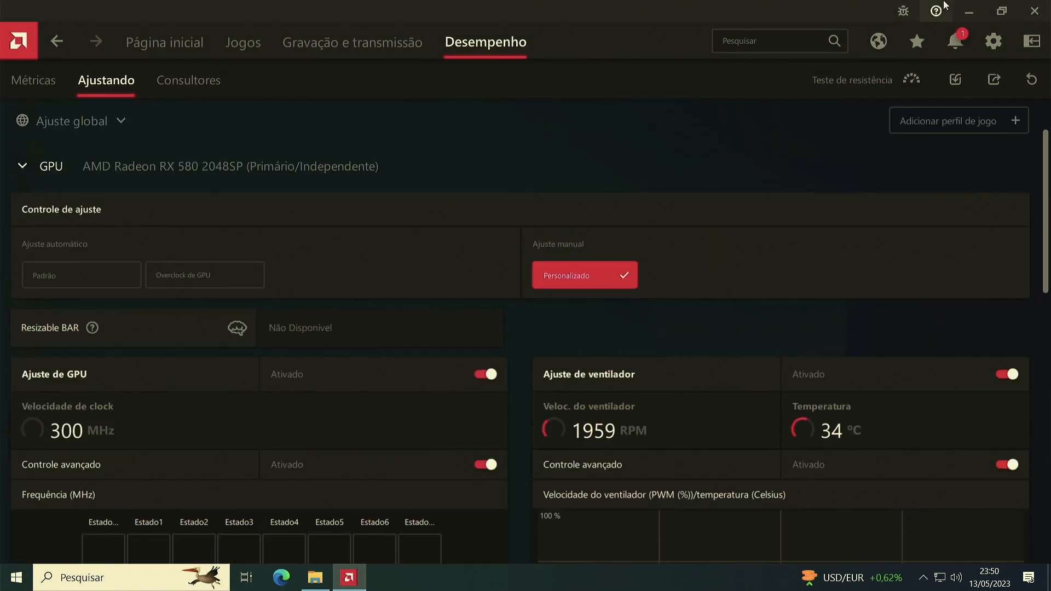
pyautogui.click(959, 78)
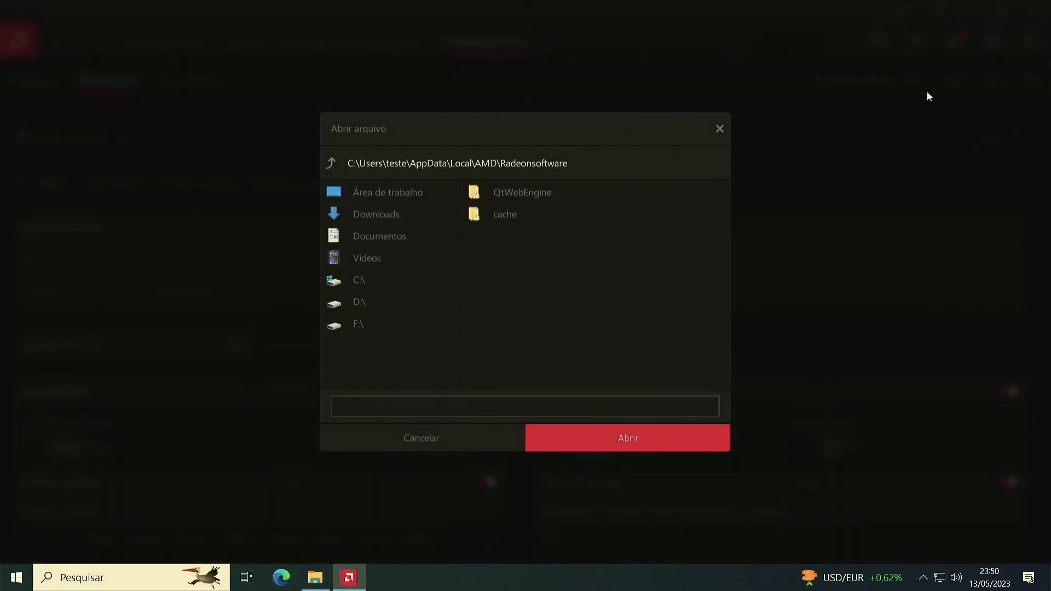
pyautogui.click(373, 217)
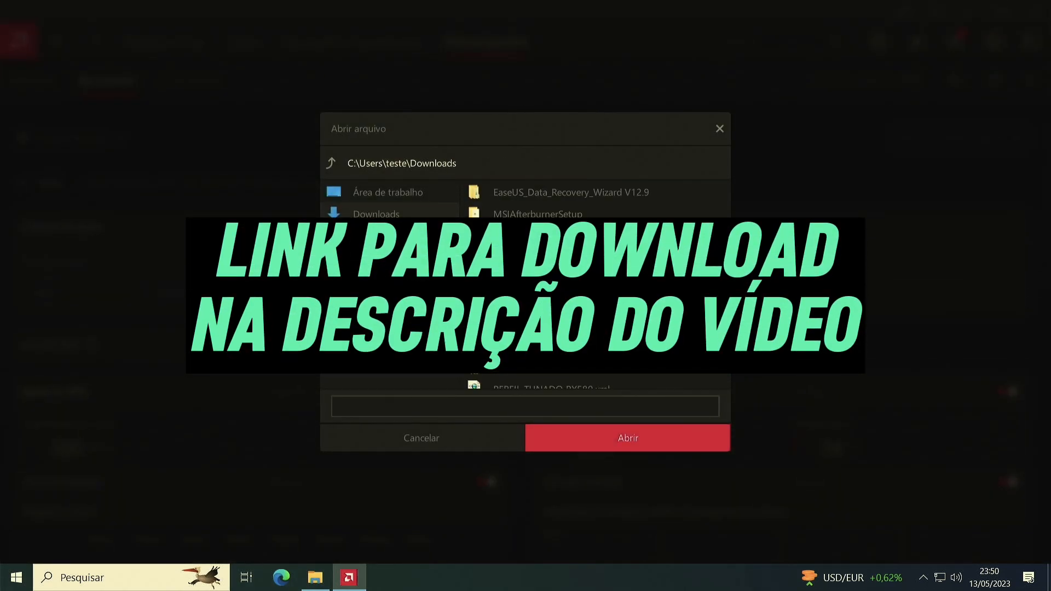
pyautogui.scroll(-5, 593, 284)
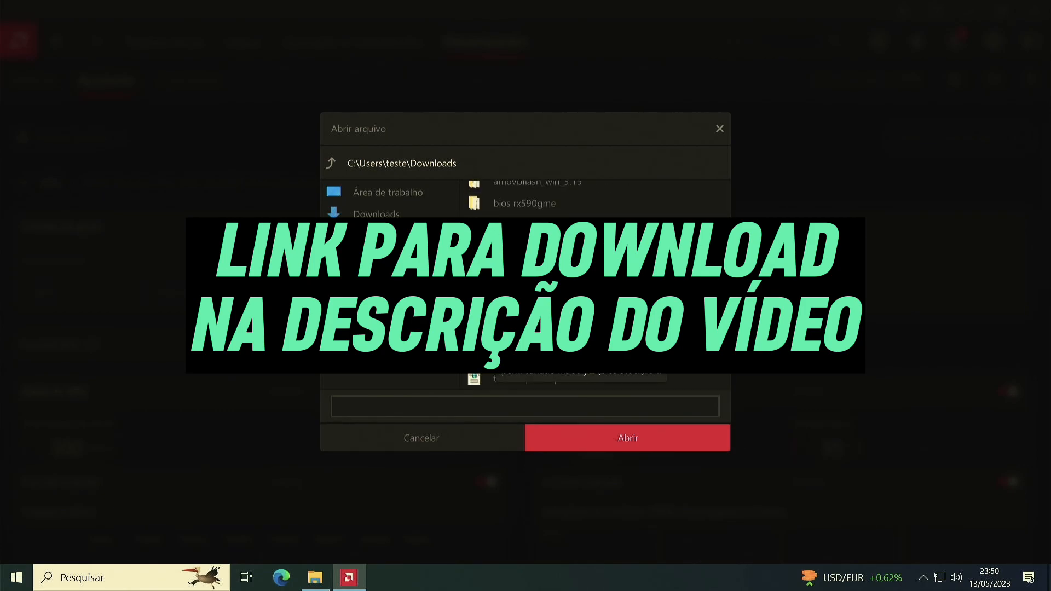
pyautogui.doubleClick(569, 357)
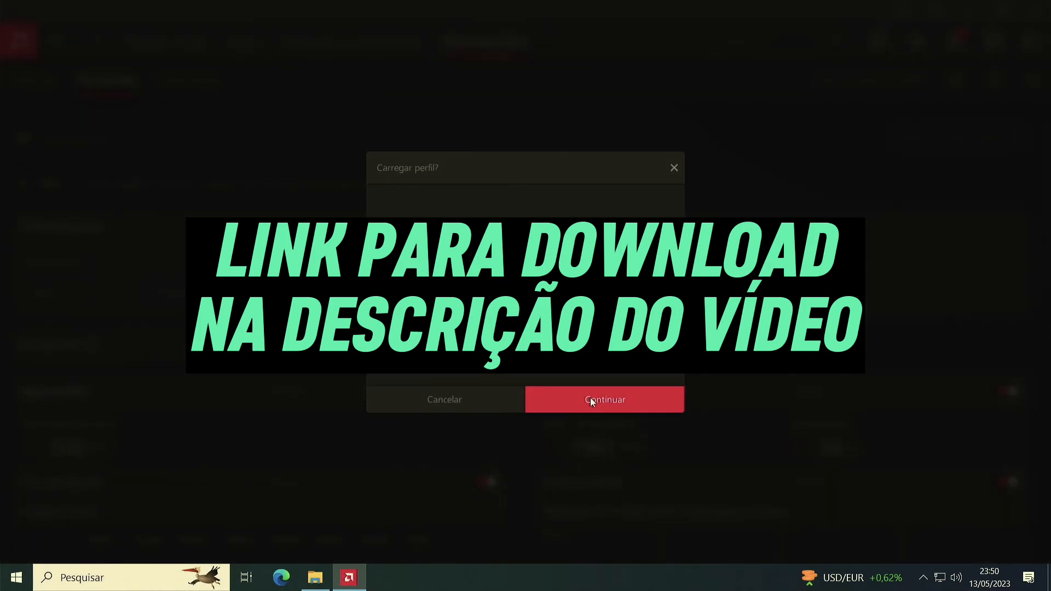
pyautogui.click(593, 401)
# Examine the imported profile's GPU and VRAM frequencies, voltages, fan curve and energy limit.
pyautogui.scroll(-8, 503, 183)
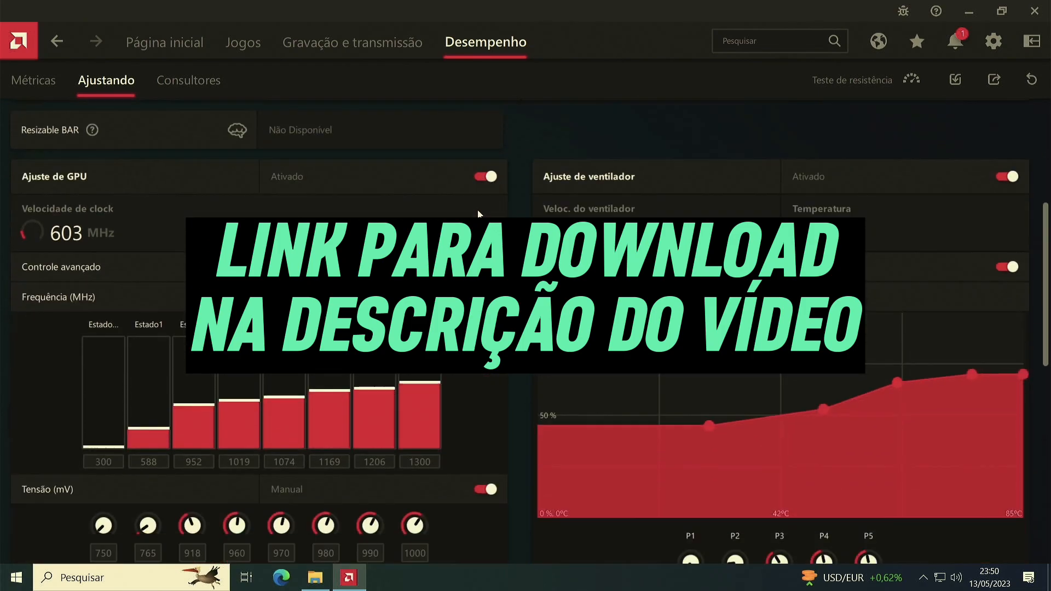
pyautogui.scroll(8, 473, 209)
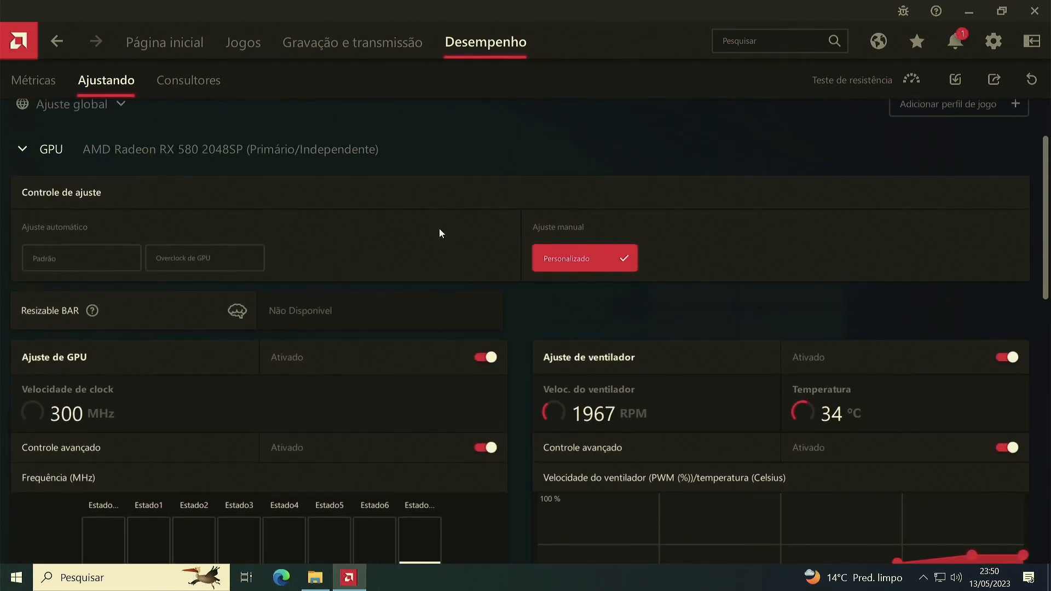
pyautogui.scroll(-8, 449, 382)
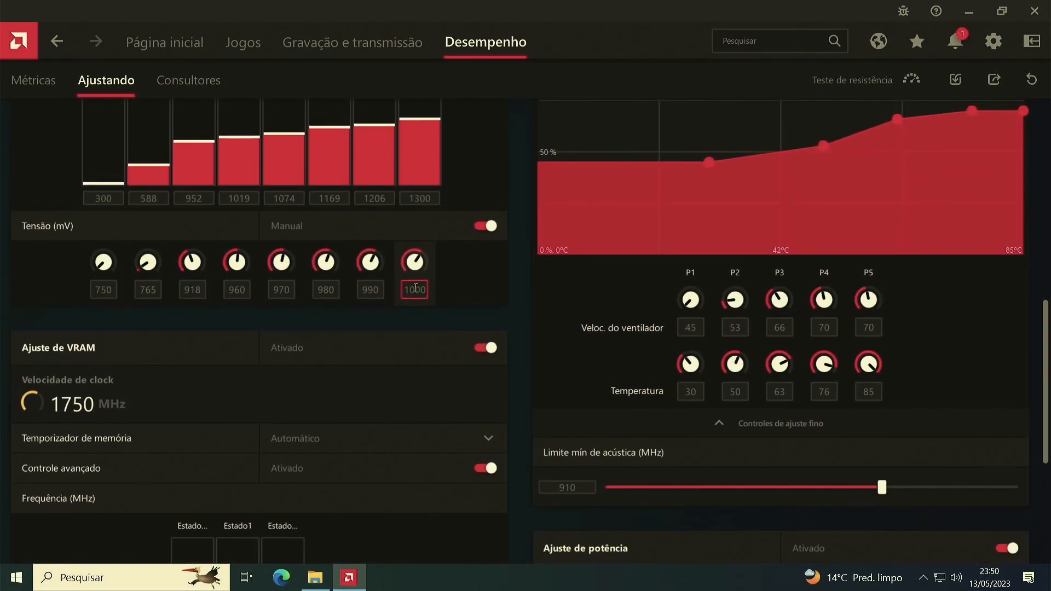
pyautogui.scroll(3, 441, 361)
pyautogui.scroll(1, 438, 357)
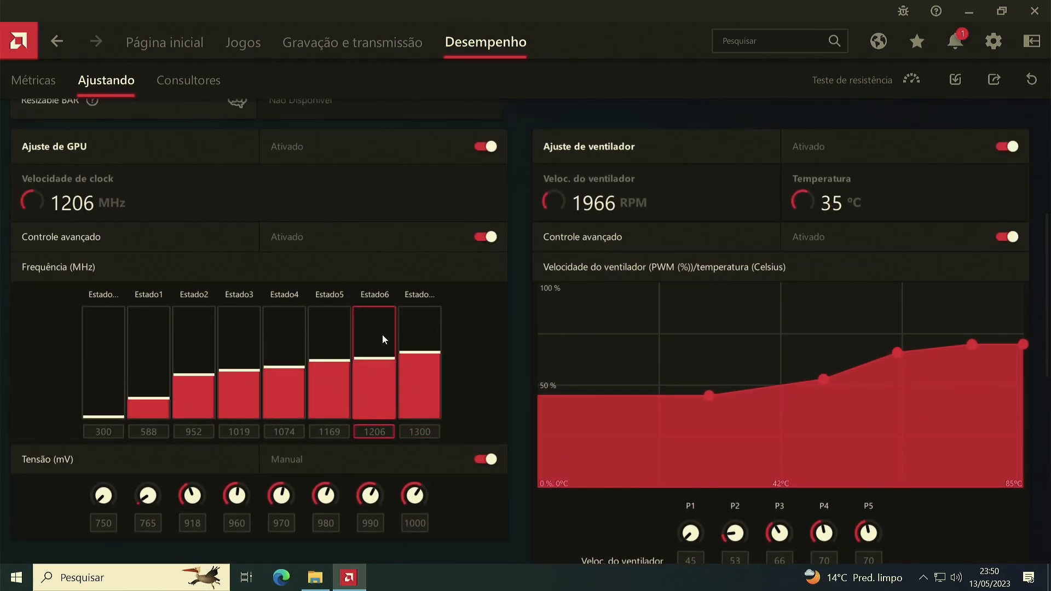
pyautogui.scroll(-1, 385, 432)
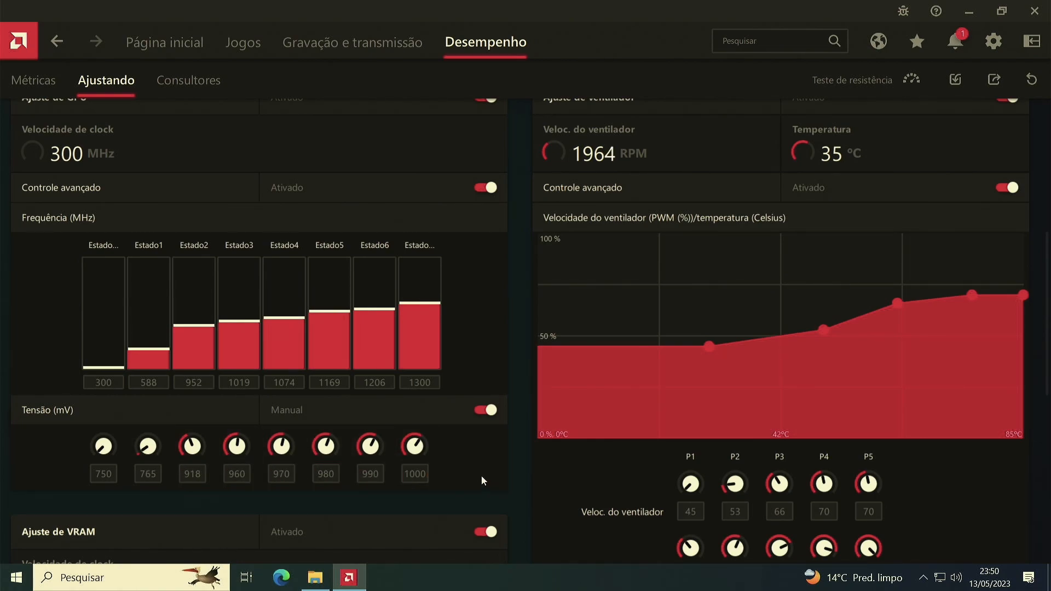
pyautogui.scroll(-5, 66, 451)
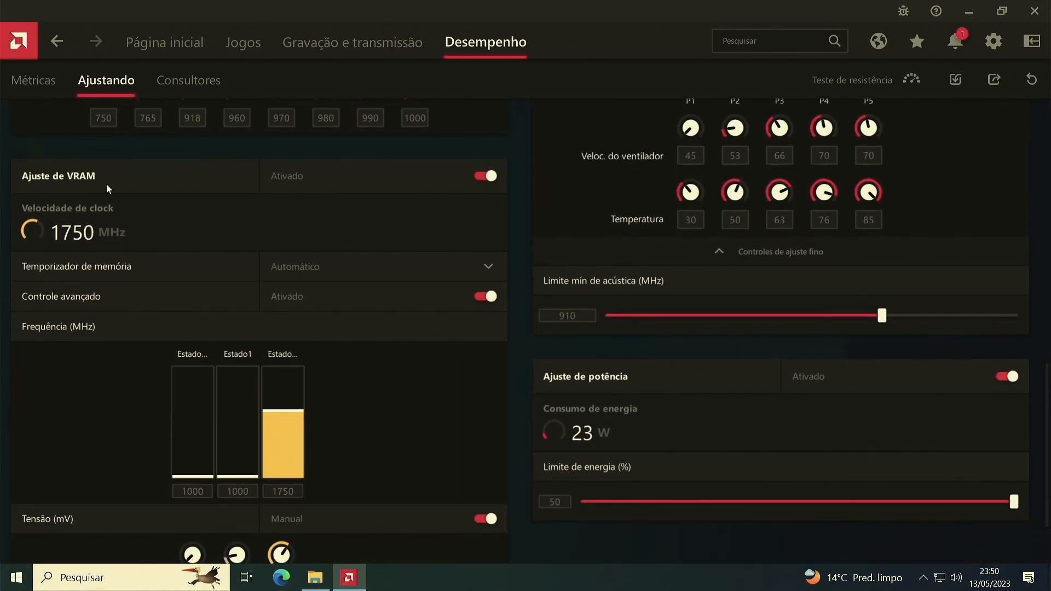
pyautogui.scroll(-2, 258, 439)
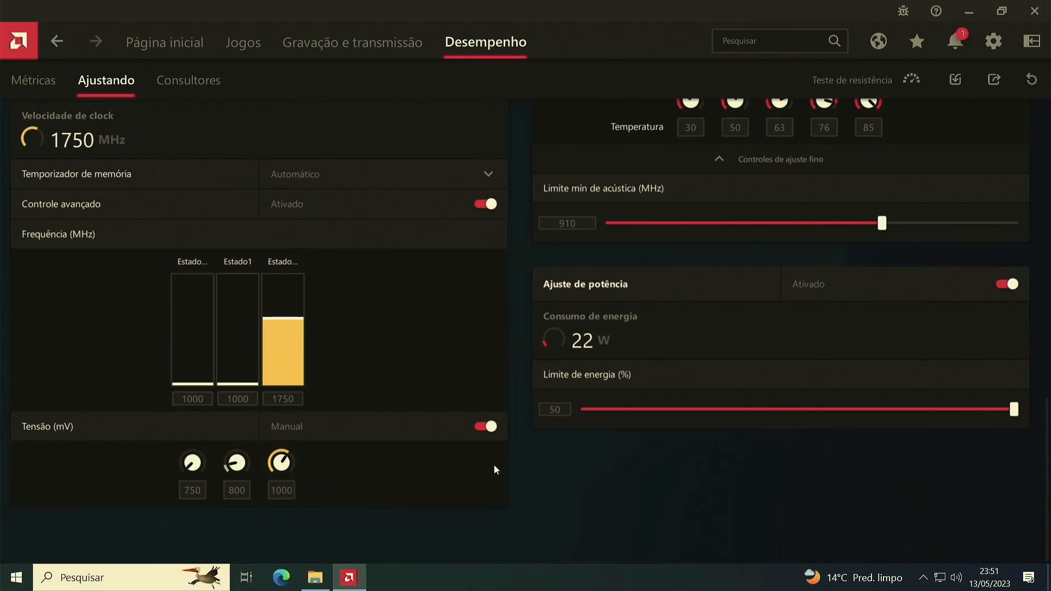
pyautogui.scroll(2, 671, 446)
pyautogui.scroll(4, 669, 446)
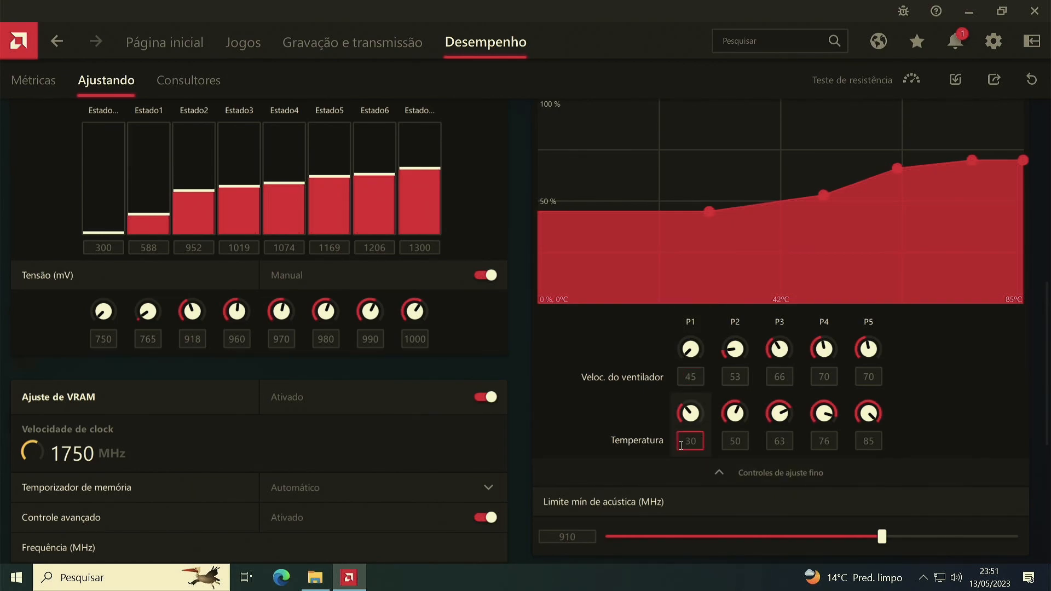
pyautogui.scroll(-5, 779, 376)
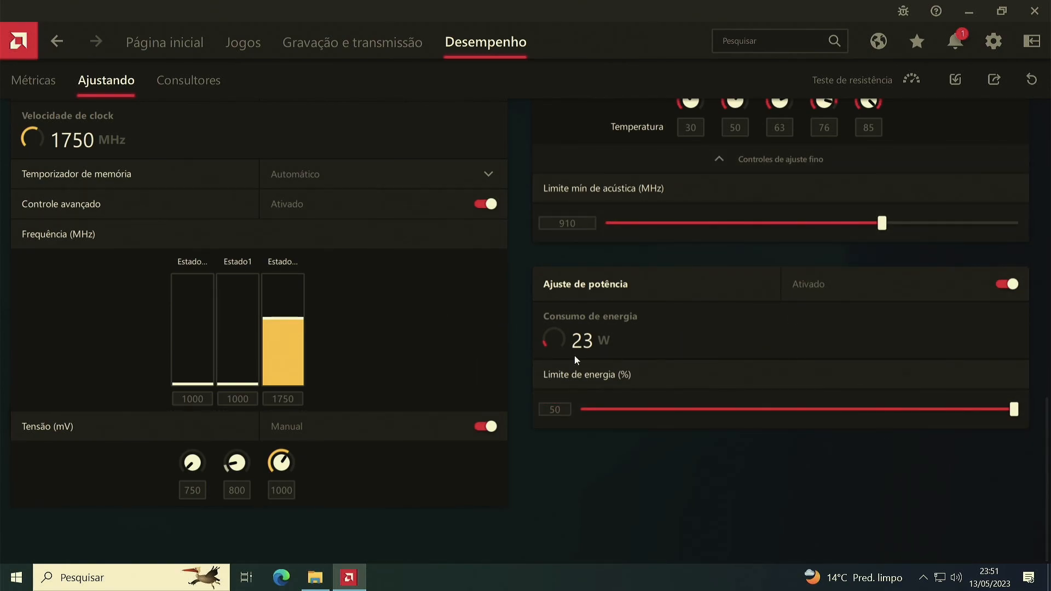
pyautogui.scroll(7, 803, 402)
pyautogui.scroll(5, 787, 393)
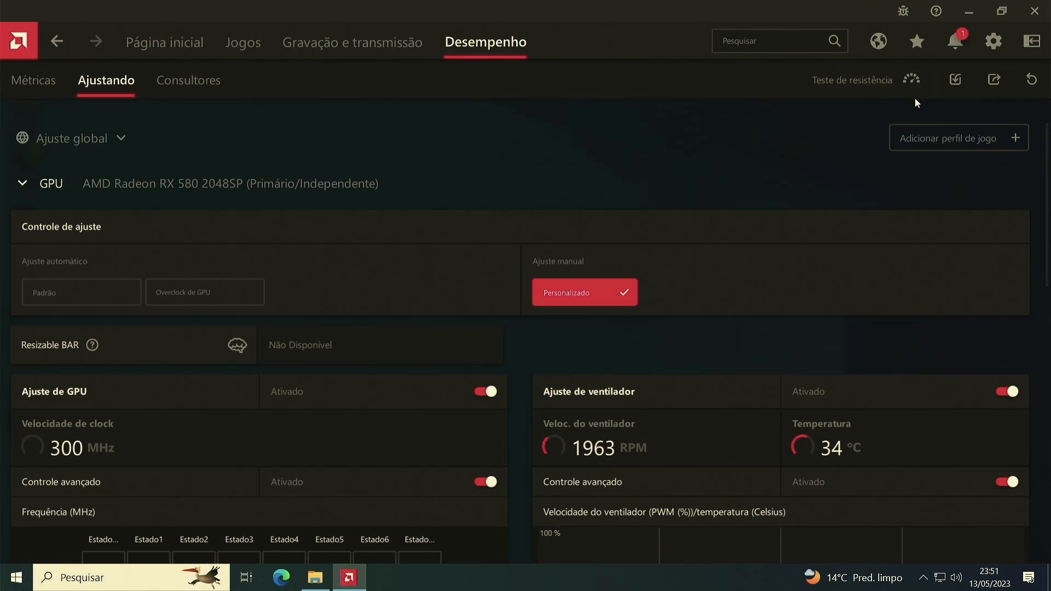
# Load the saved profile "perfil tunado rx580 jxz (bios stock).xml" from Downloads once more and accept overwriting the GPU configuration.
pyautogui.click(966, 85)
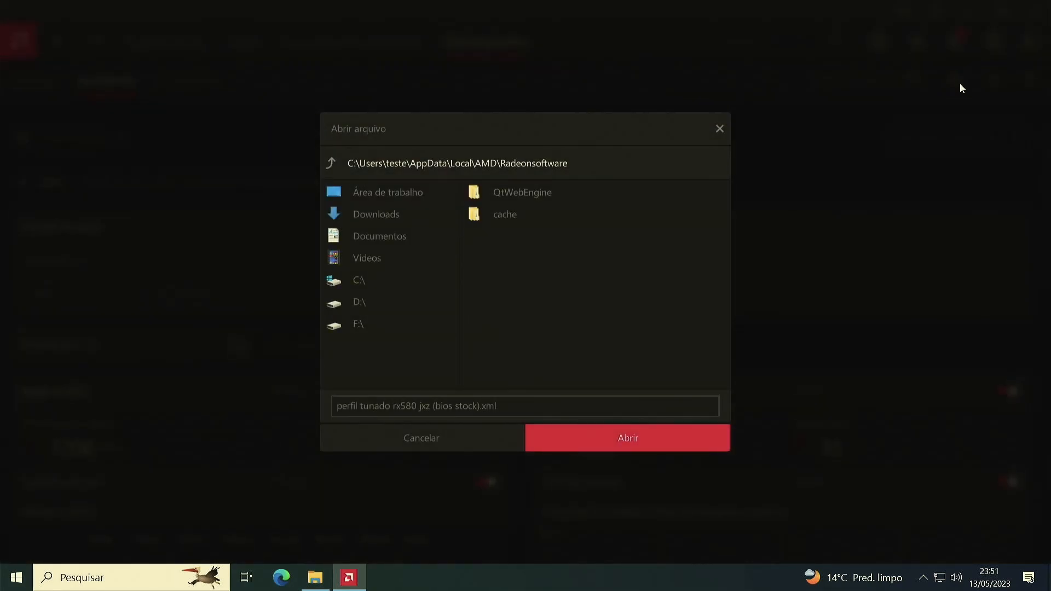
pyautogui.click(720, 128)
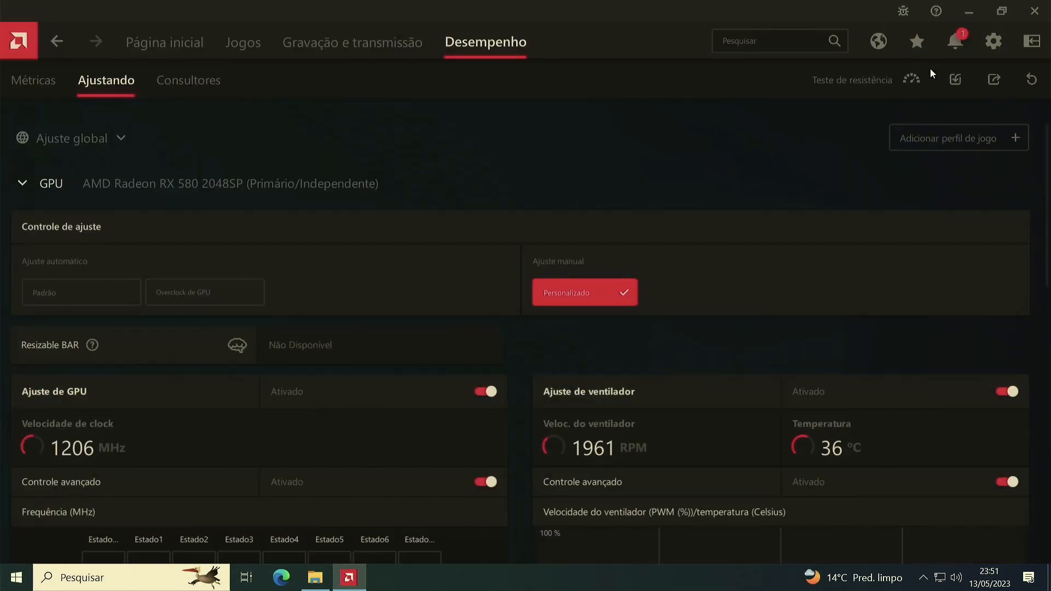
pyautogui.click(958, 80)
pyautogui.click(378, 214)
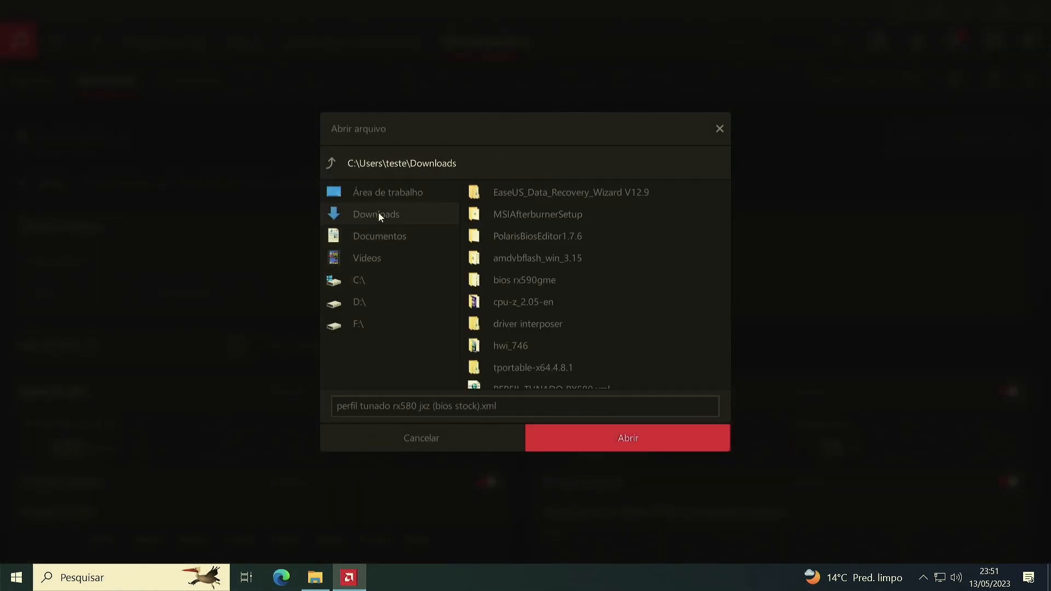
pyautogui.scroll(-3, 559, 303)
pyautogui.click(501, 347)
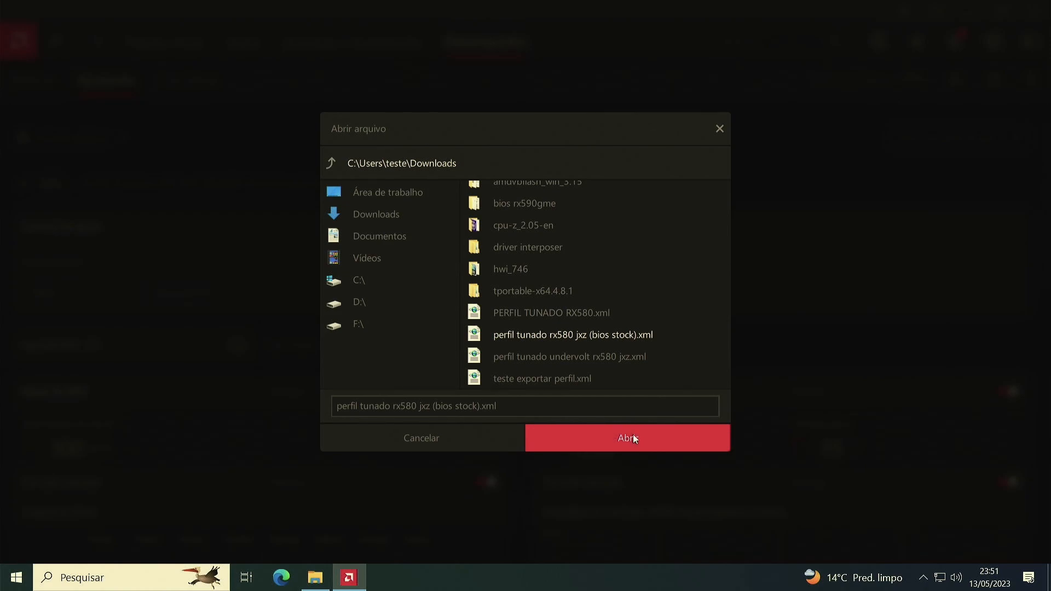
pyautogui.click(632, 436)
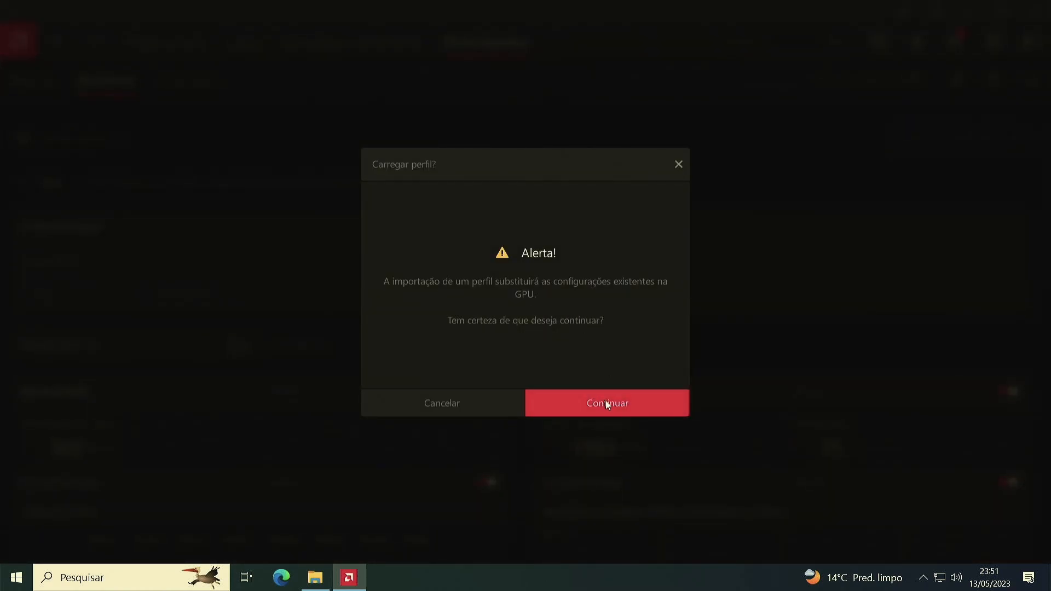
pyautogui.click(607, 402)
pyautogui.scroll(-15, 705, 286)
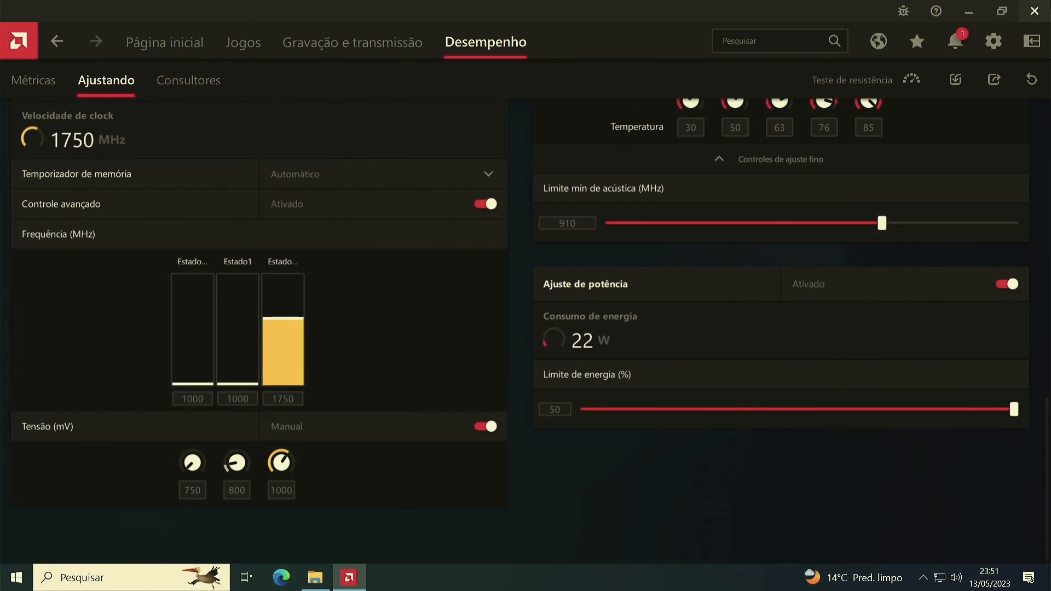
# Close the Radeon tuning software, search Windows for "gpu" and launch GPU-Z with permission to make changes.
pyautogui.click(1034, 11)
pyautogui.click(111, 577)
pyautogui.write('gpu')
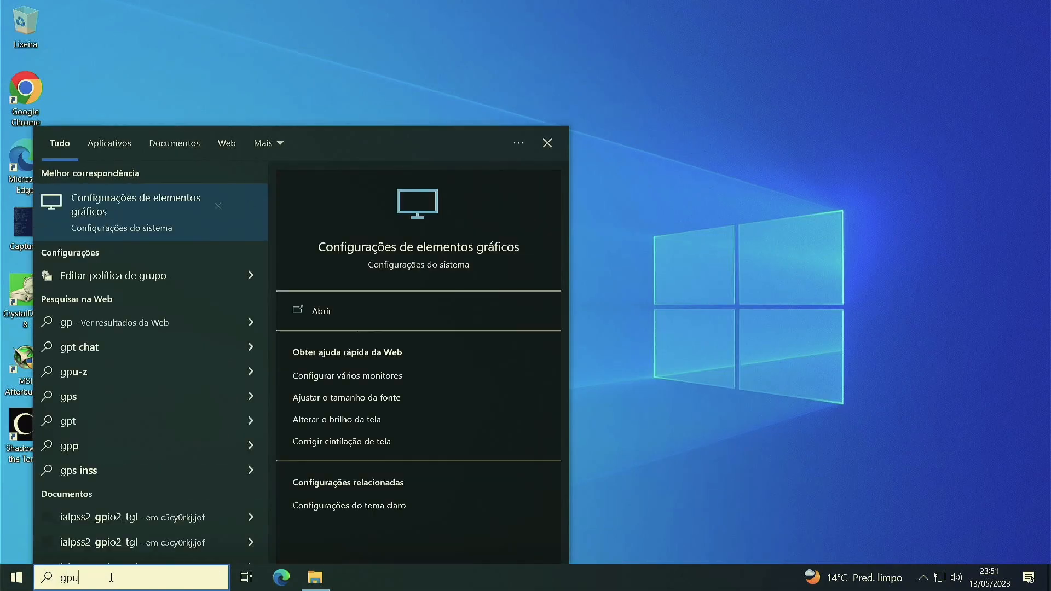
pyautogui.click(57, 275)
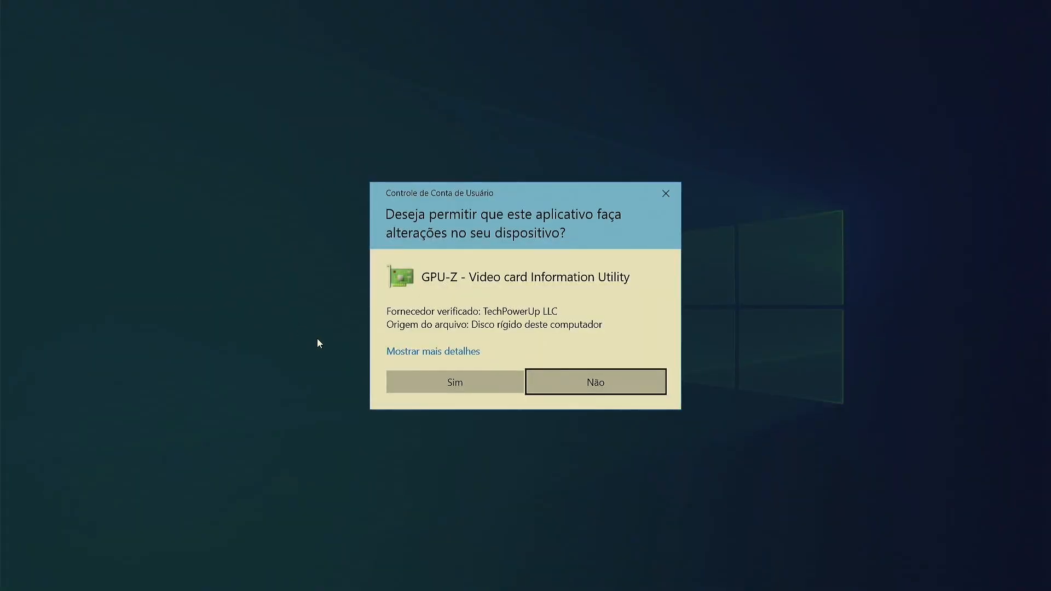
pyautogui.click(412, 378)
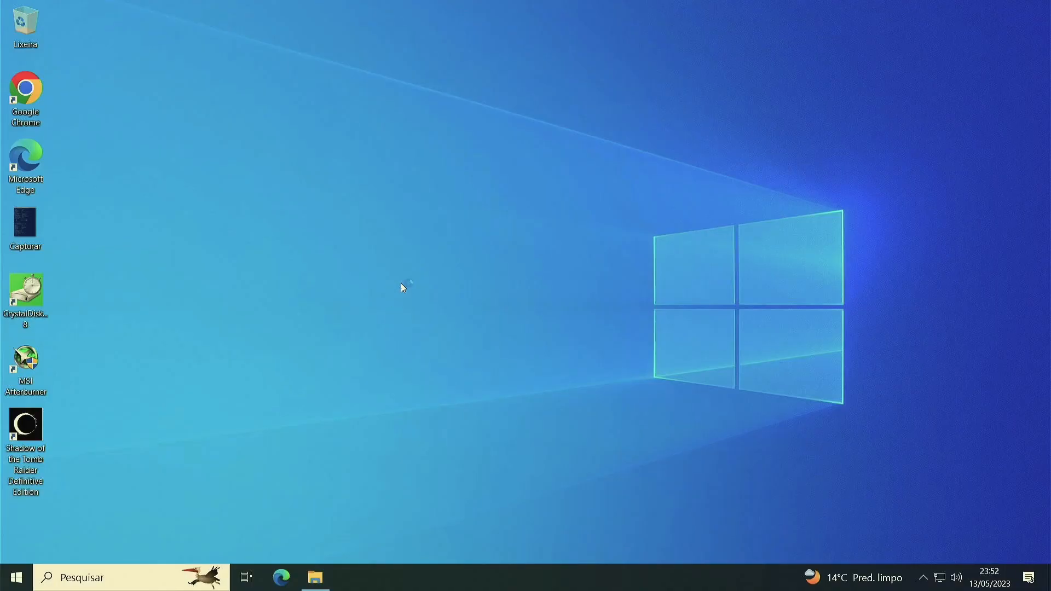
pyautogui.click(507, 331)
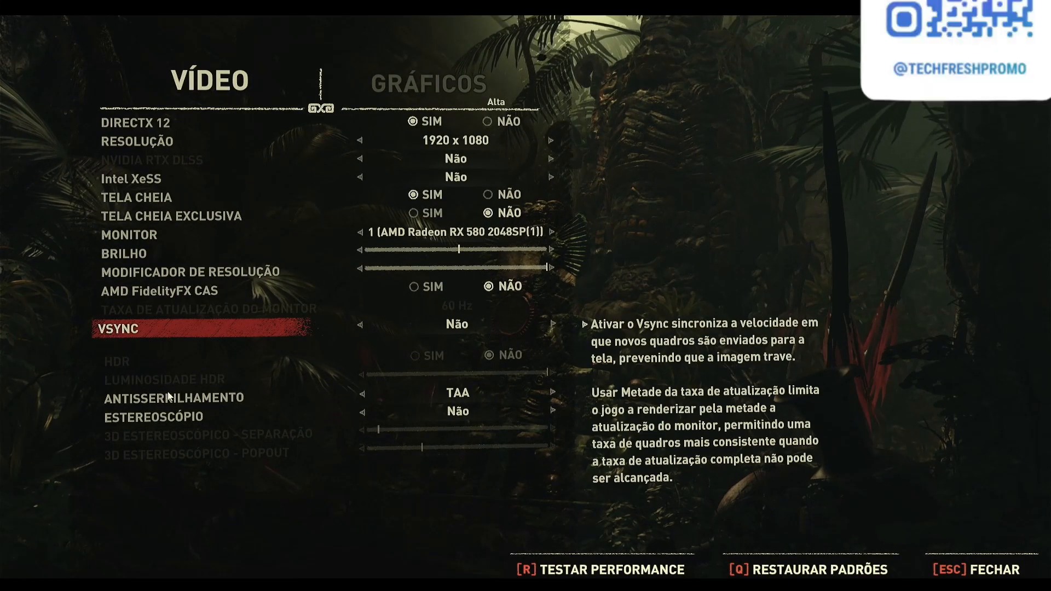
# Show the graphics quality settings (Gráficos) in Shadow of the Tomb Raider's display options.
pyautogui.click(398, 77)
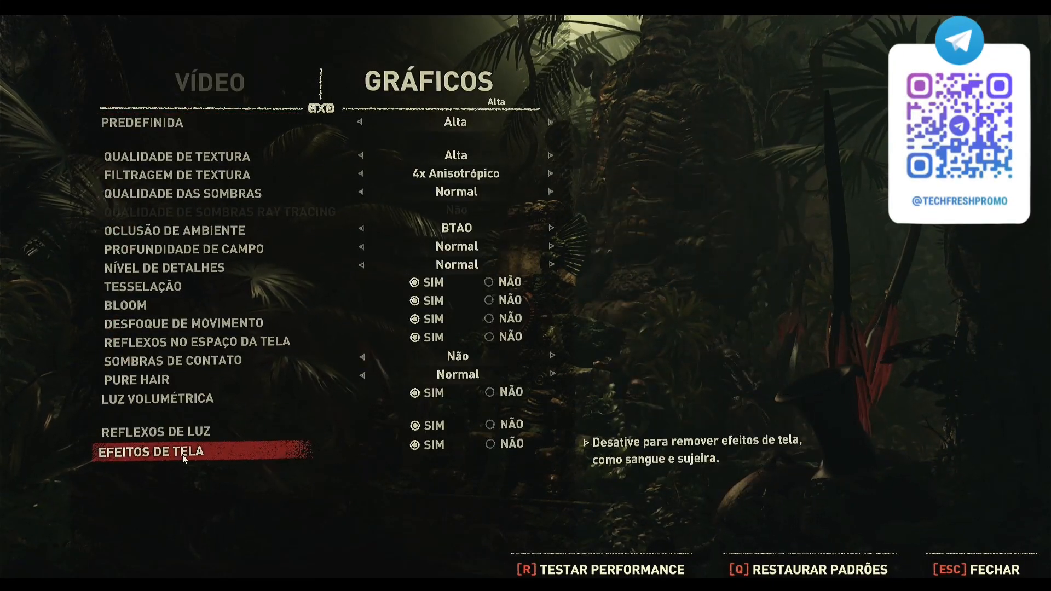